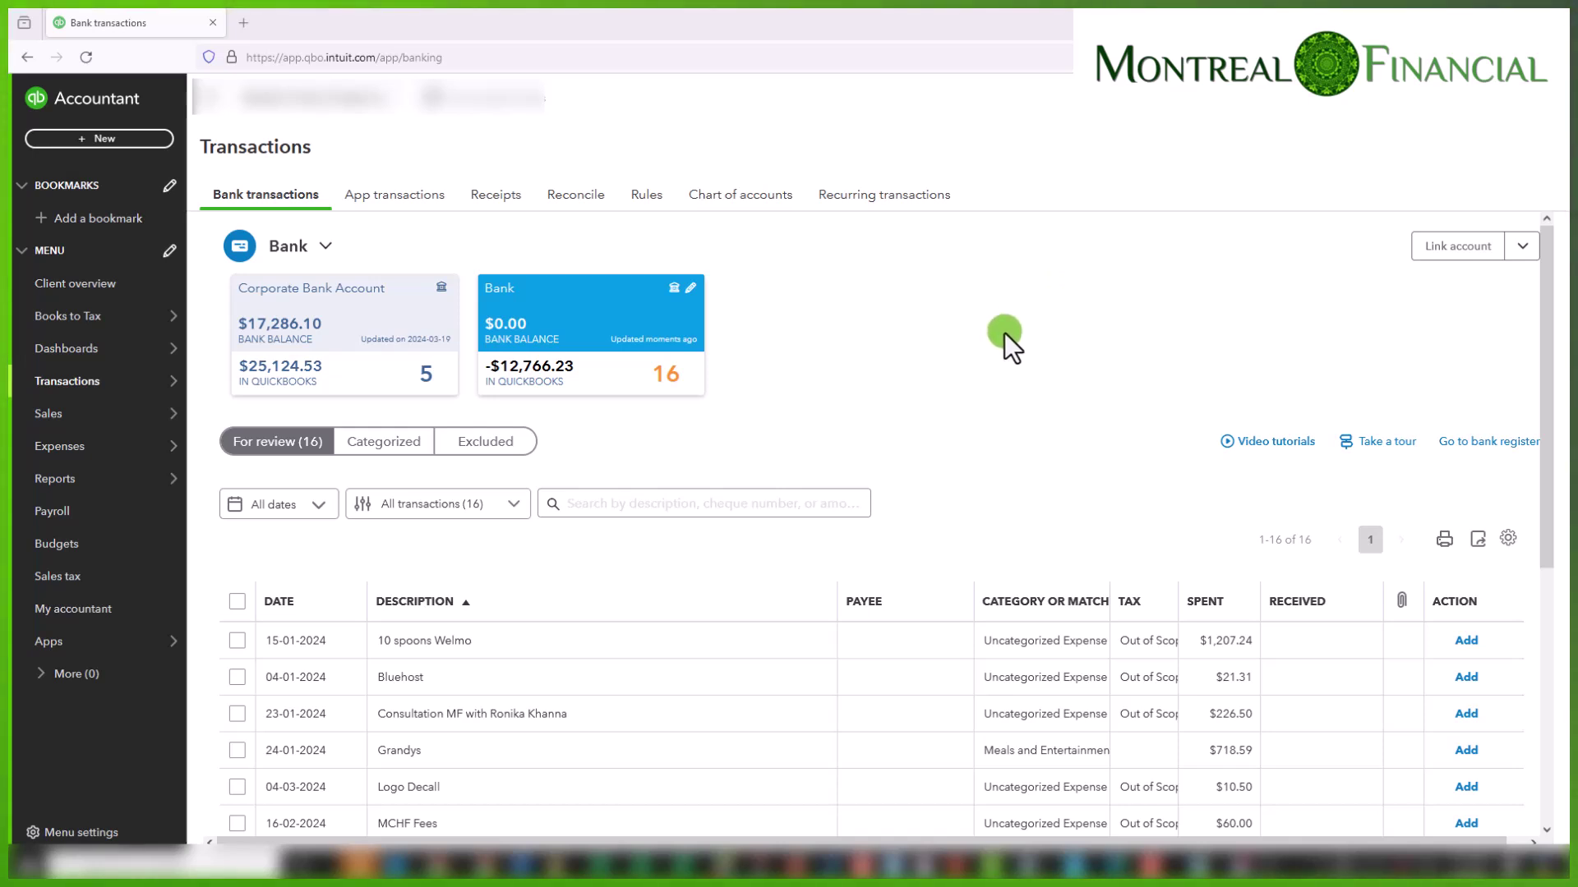
- Select the five Parking charges from 02-01 to 06-01-2024, totalling -$21.34
scroll(1004, 333, "down", 1)
scroll(963, 318, "up", 1)
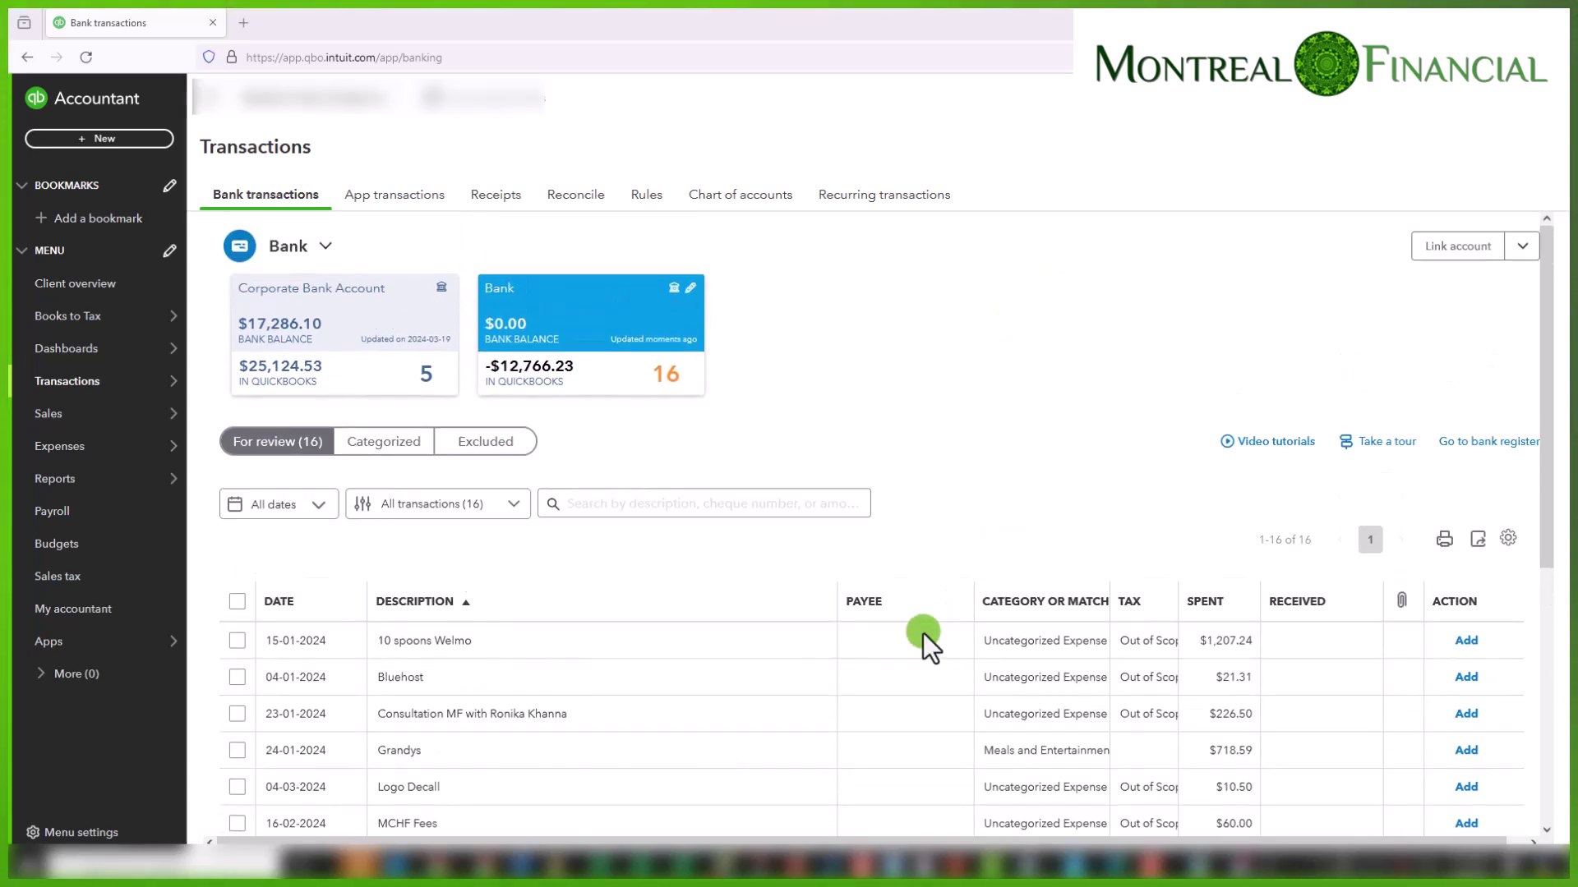
scroll(820, 694, "down", 3)
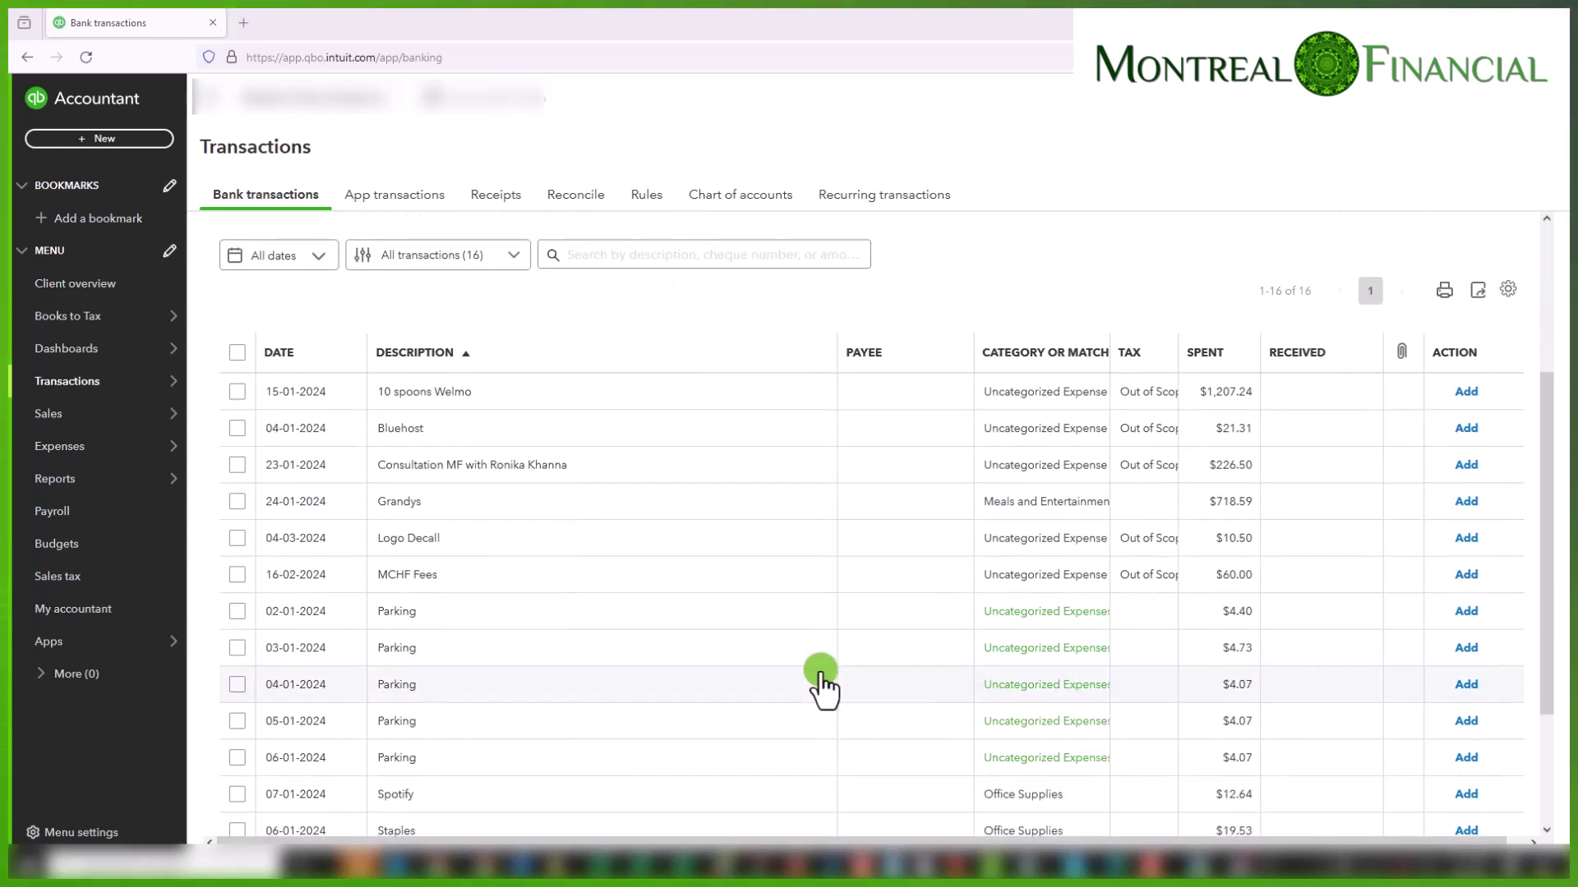
scroll(822, 691, "down", 1)
scroll(820, 682, "down", 1)
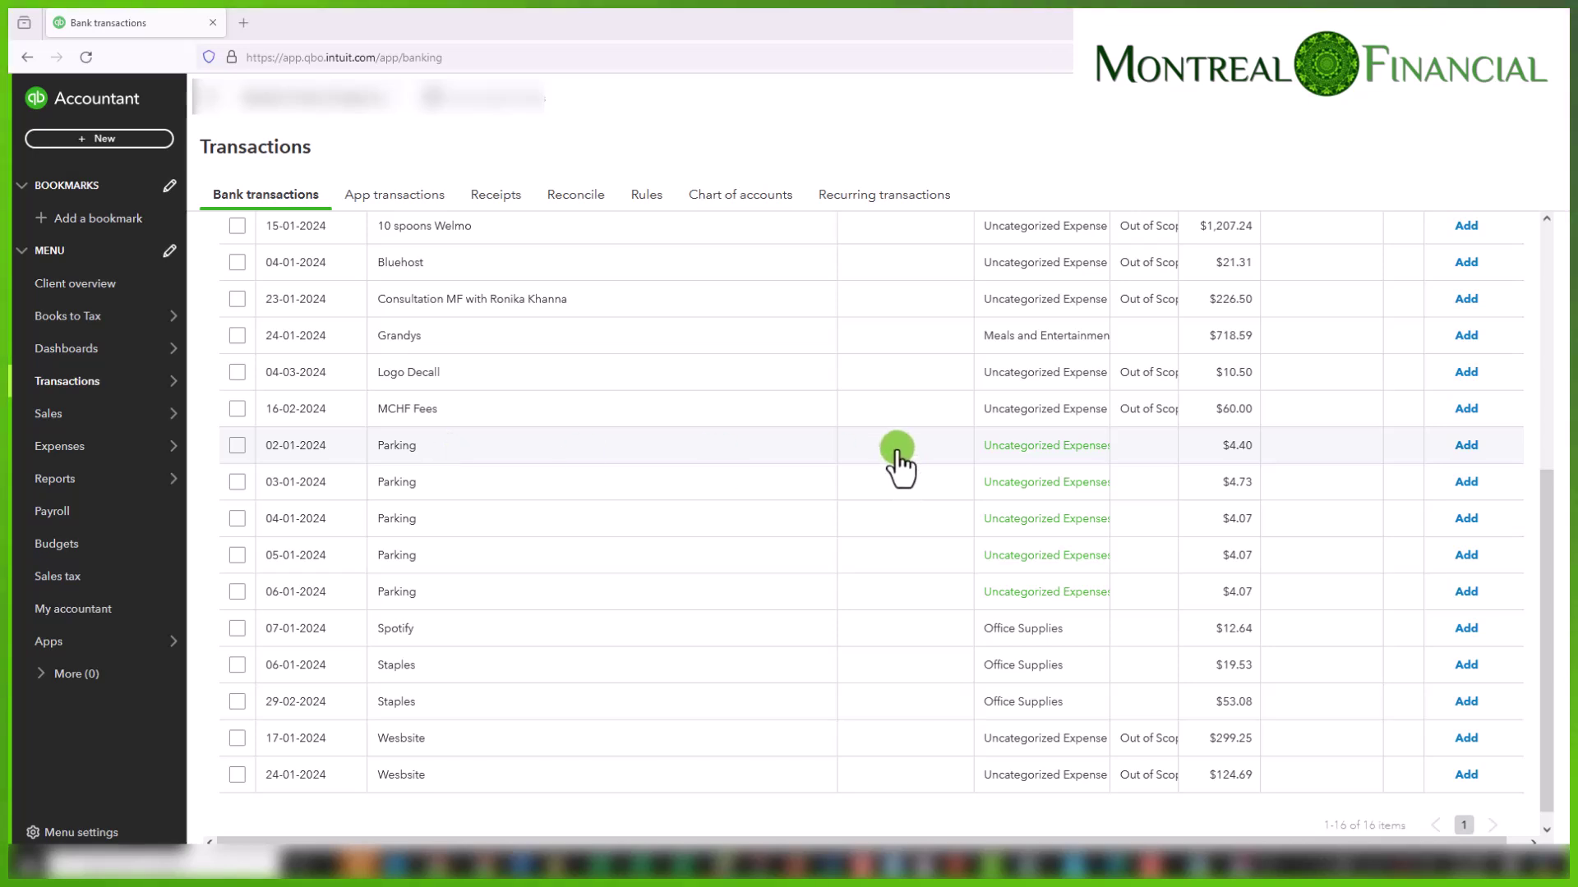
scroll(904, 579, "up", 3)
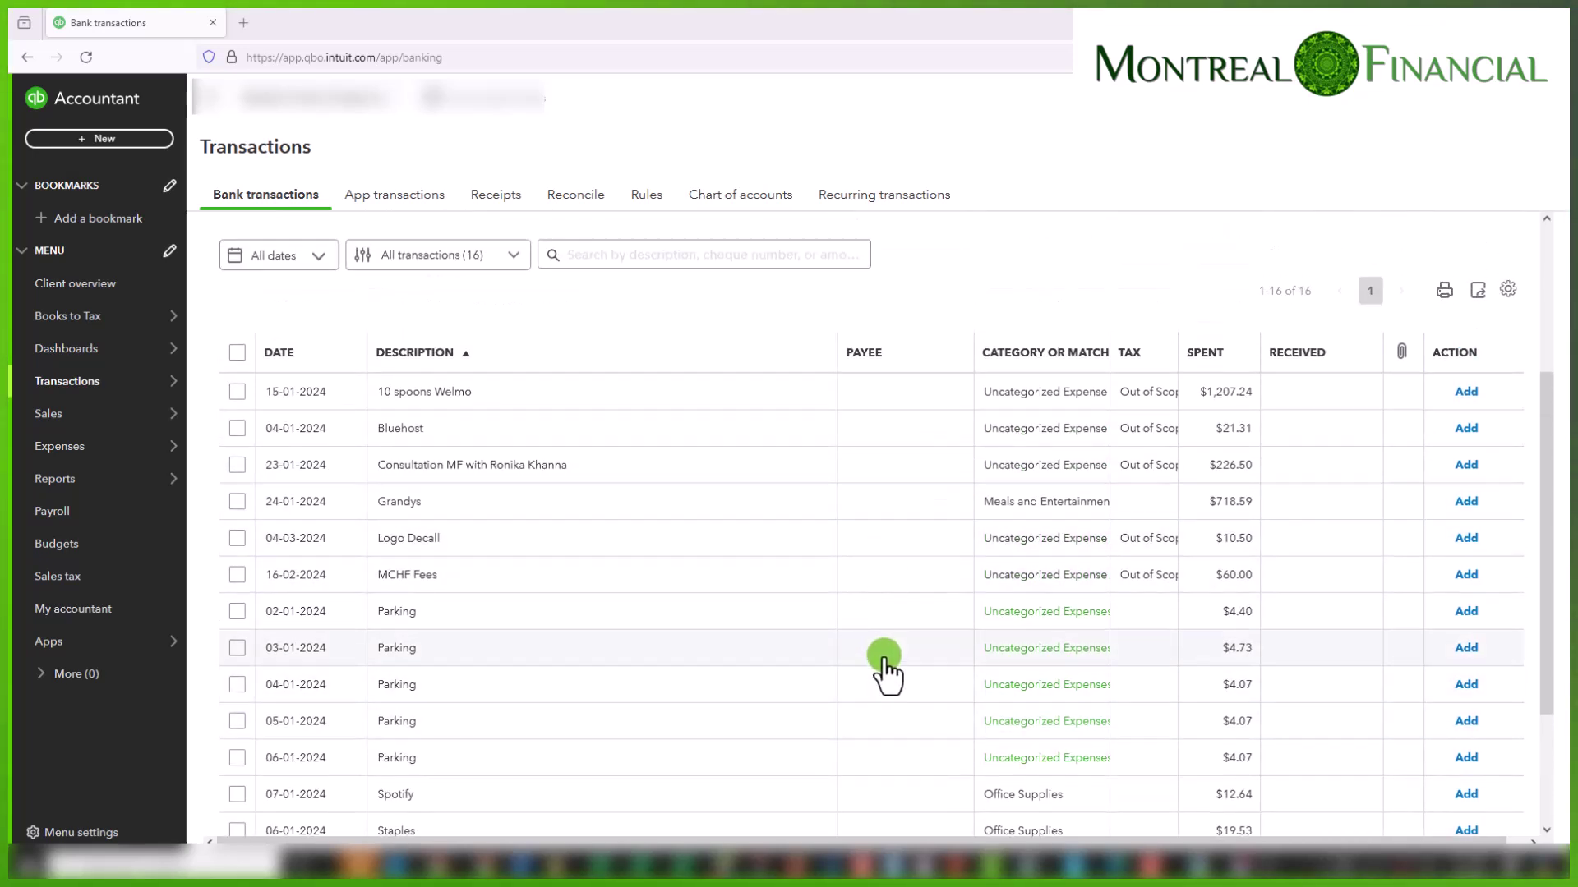
scroll(866, 649, "down", 1)
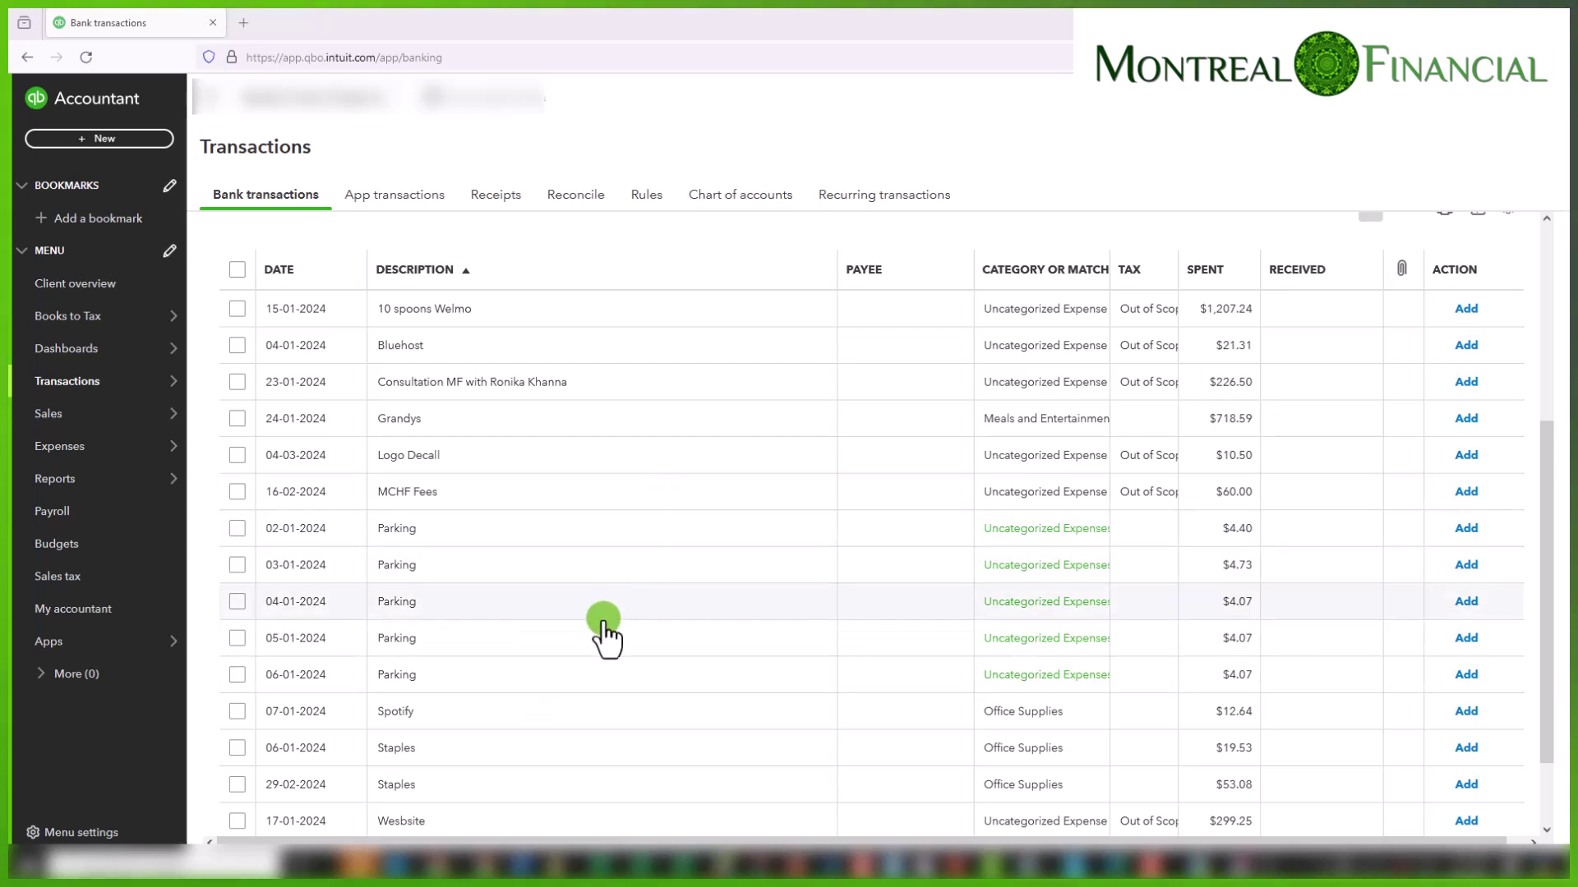
scroll(601, 641, "up", 2)
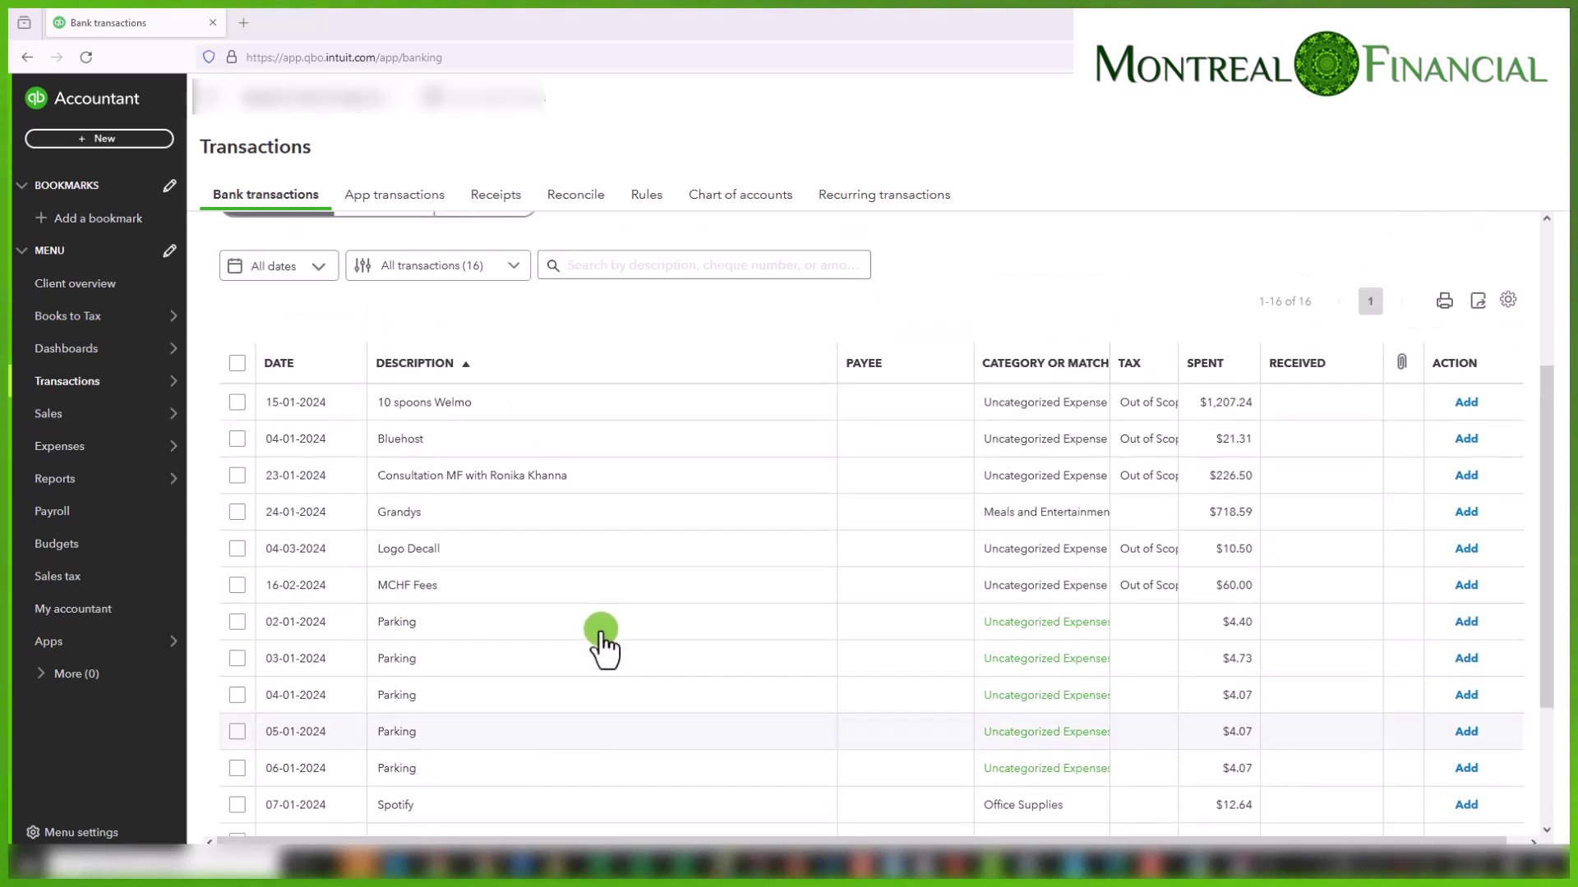
scroll(600, 641, "up", 1)
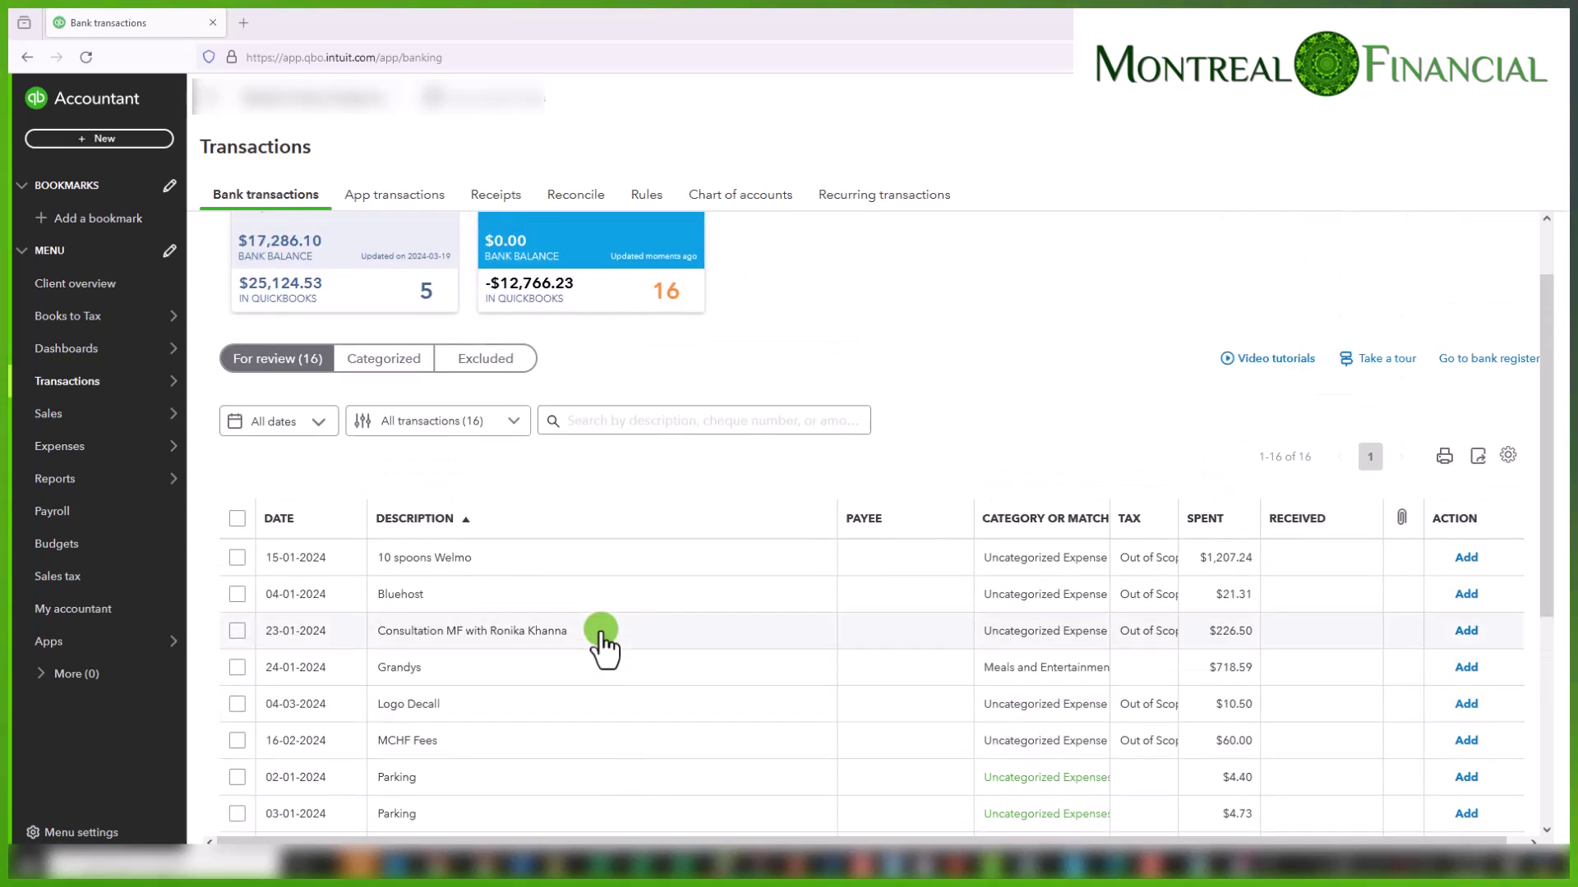
scroll(600, 641, "down", 2)
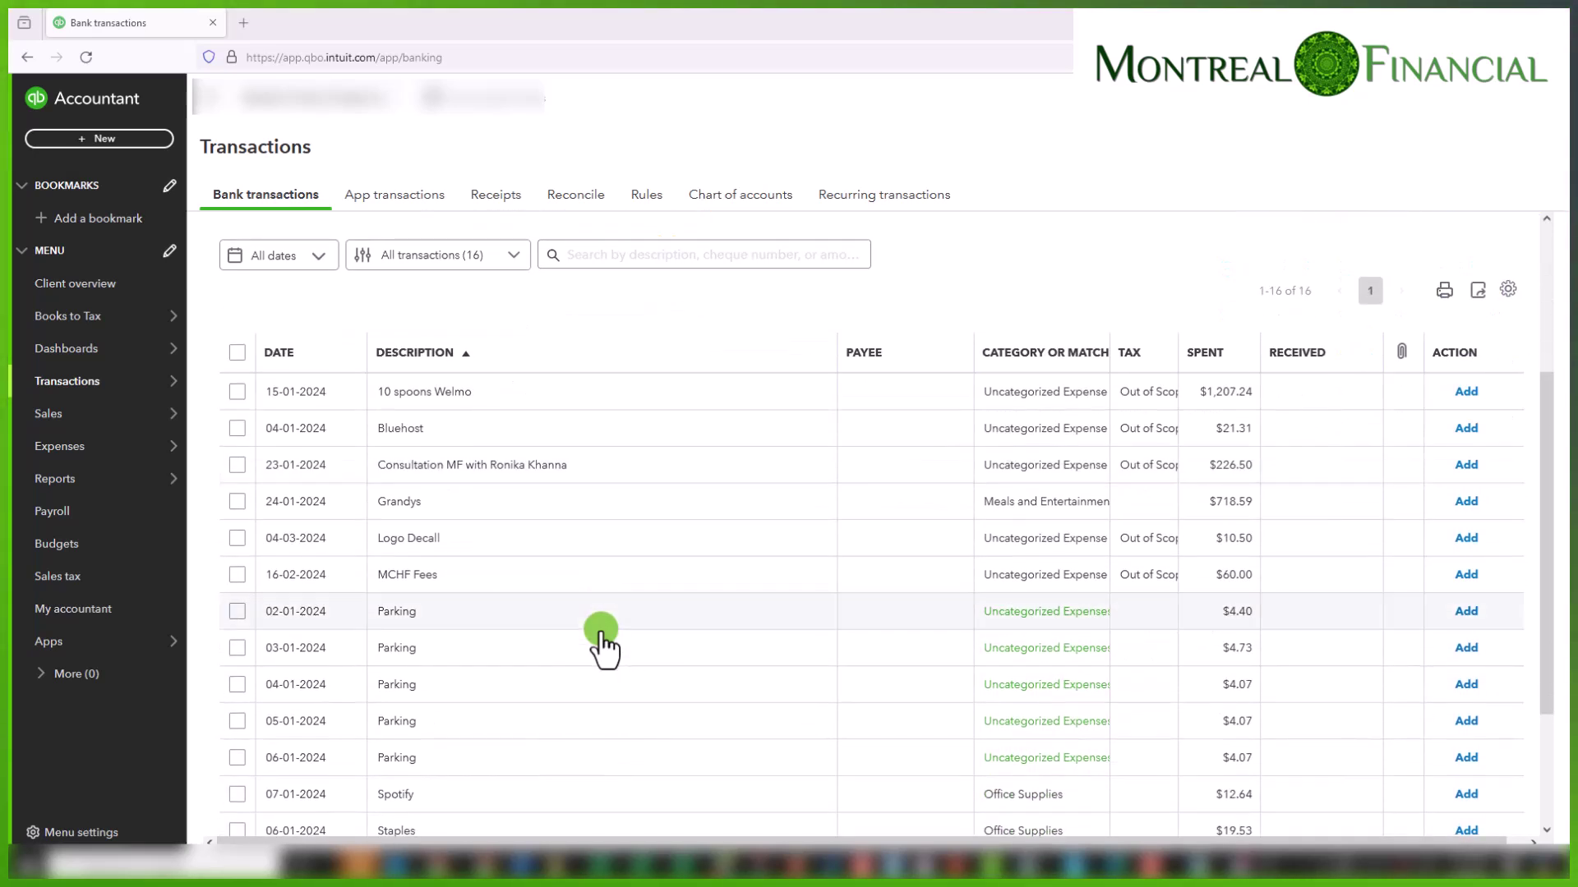
left_click(235, 612)
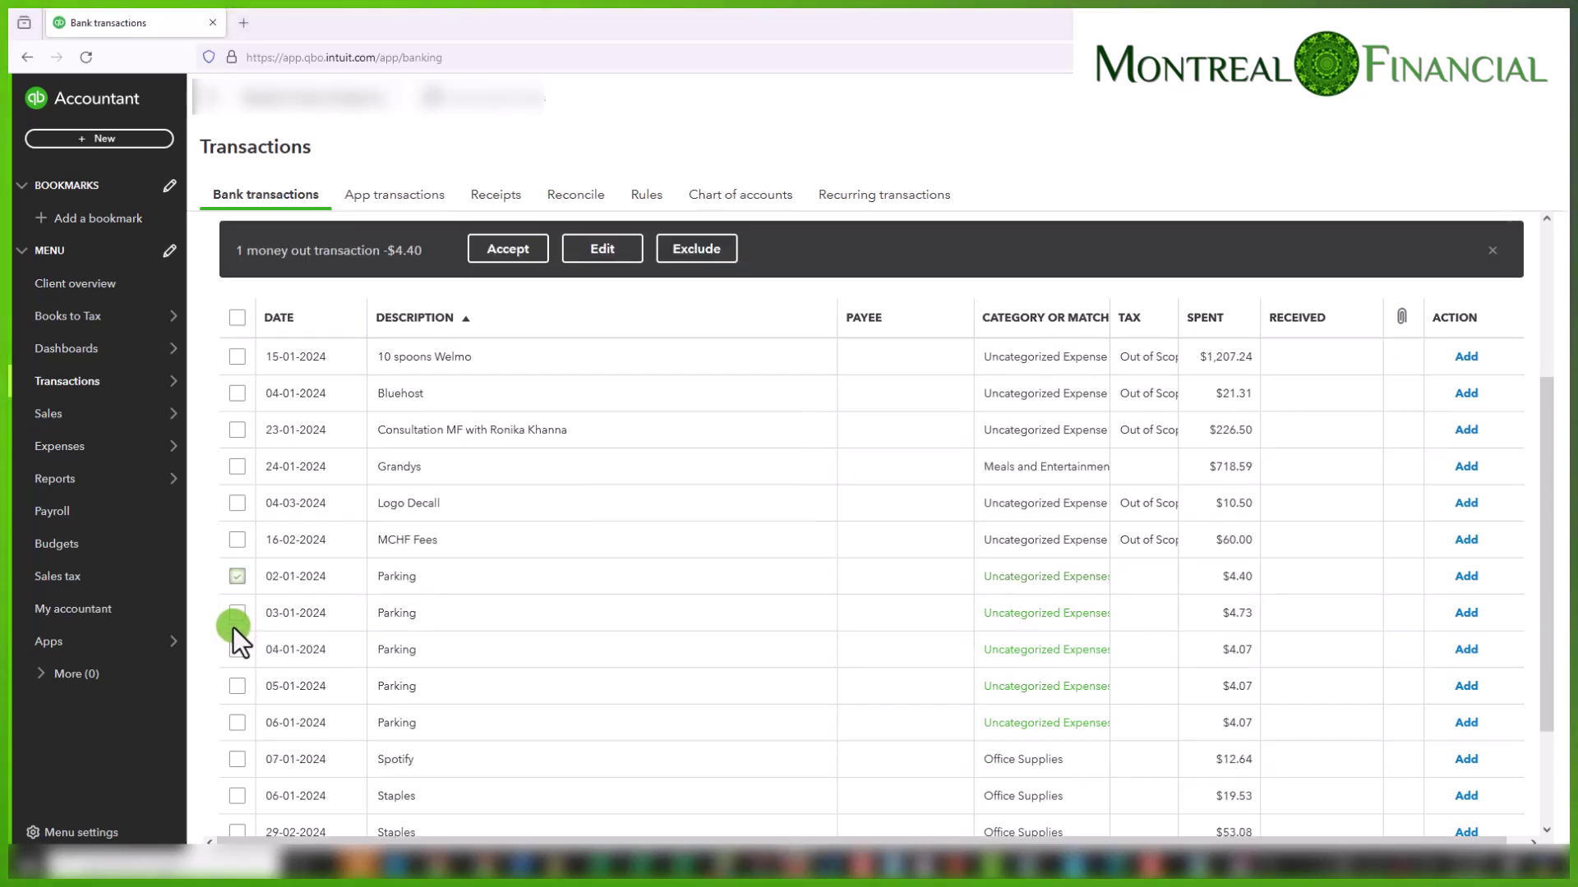
scroll(233, 627, "down", 1)
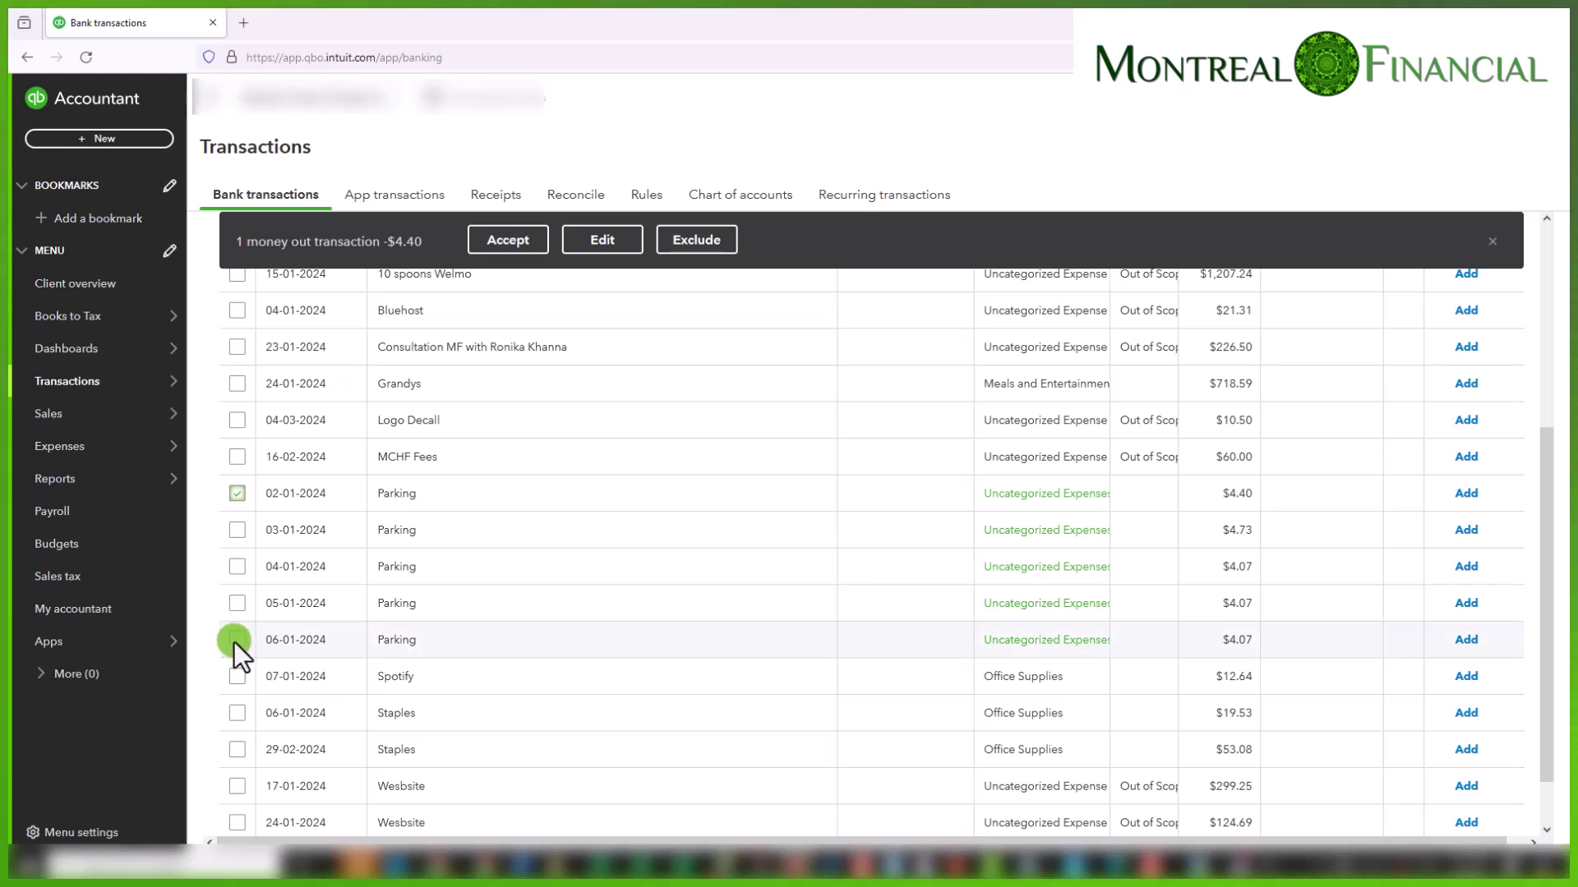
left_click(234, 643, "shift")
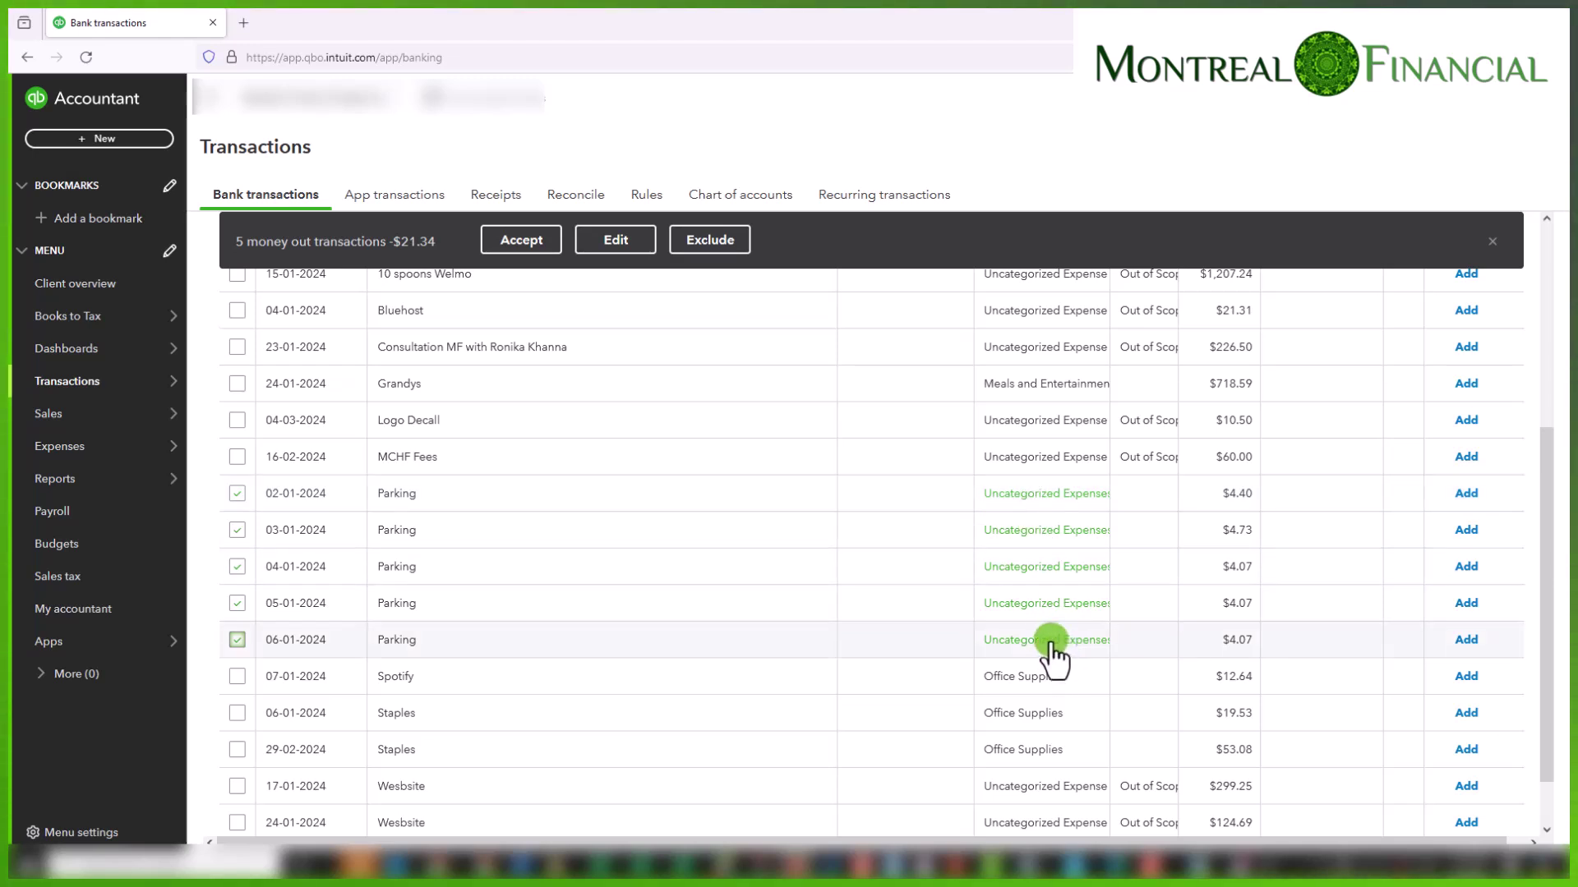
- Batch-edit the selected Parking charges and set their transaction type to Expense
left_click(610, 242)
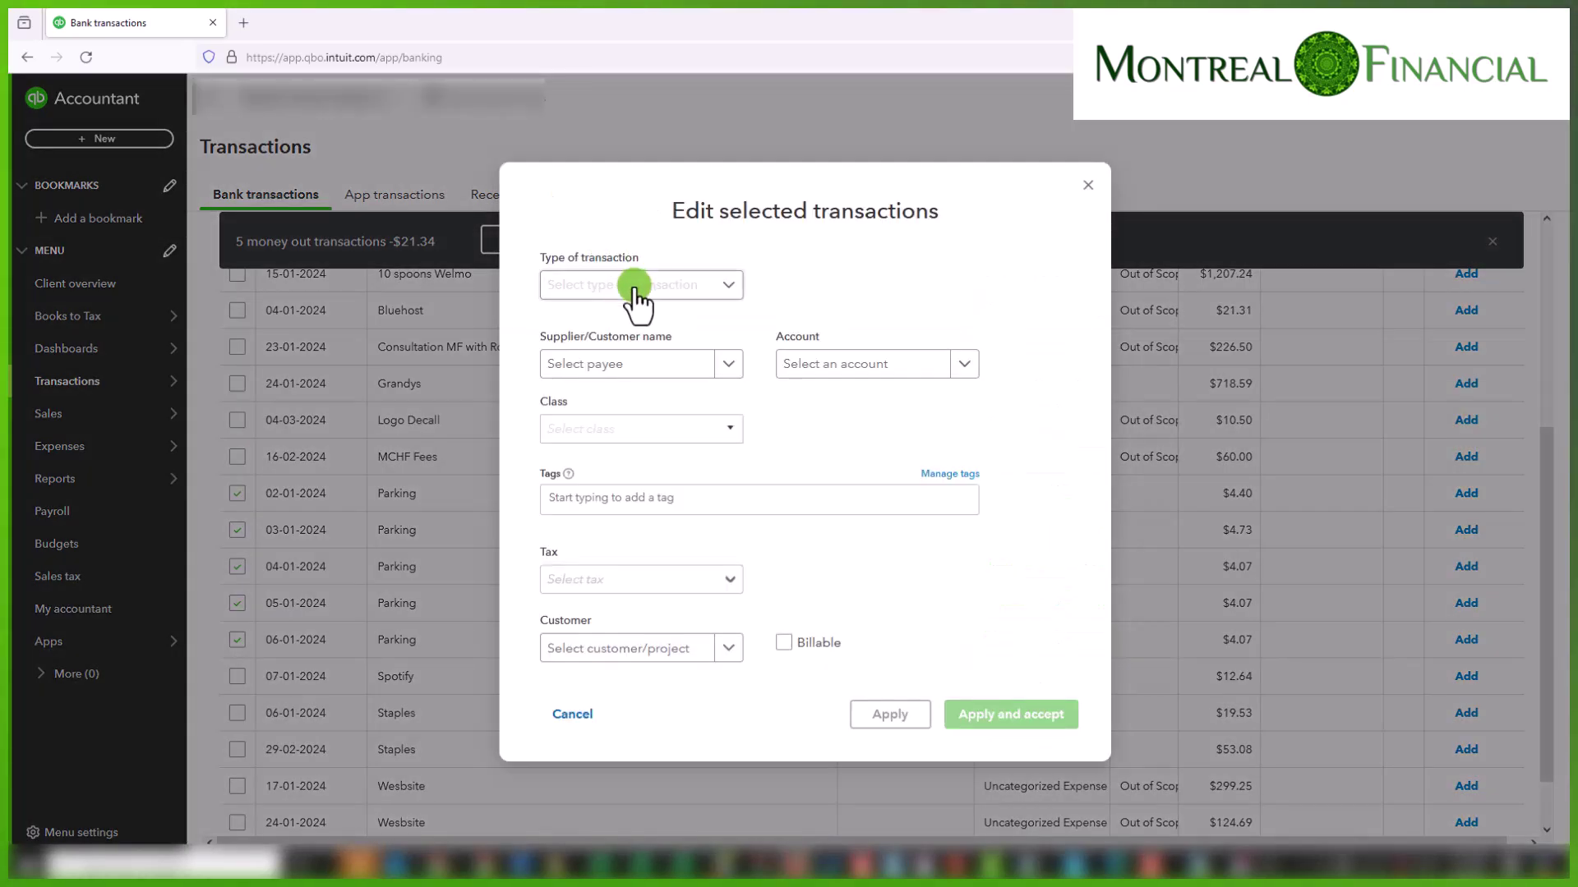
left_click(726, 288)
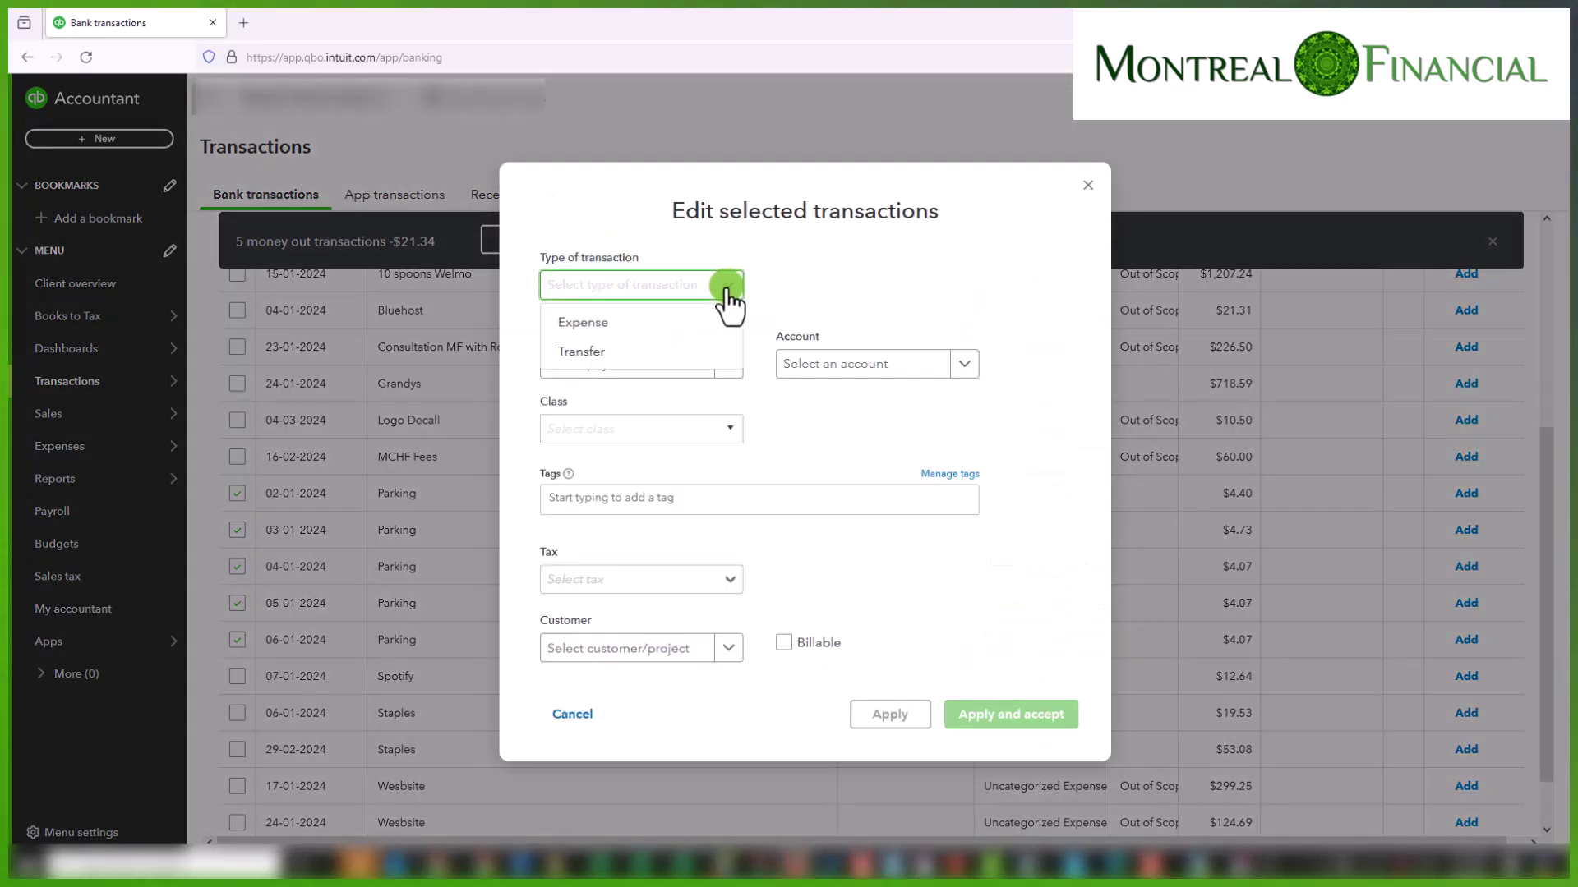
left_click(648, 329)
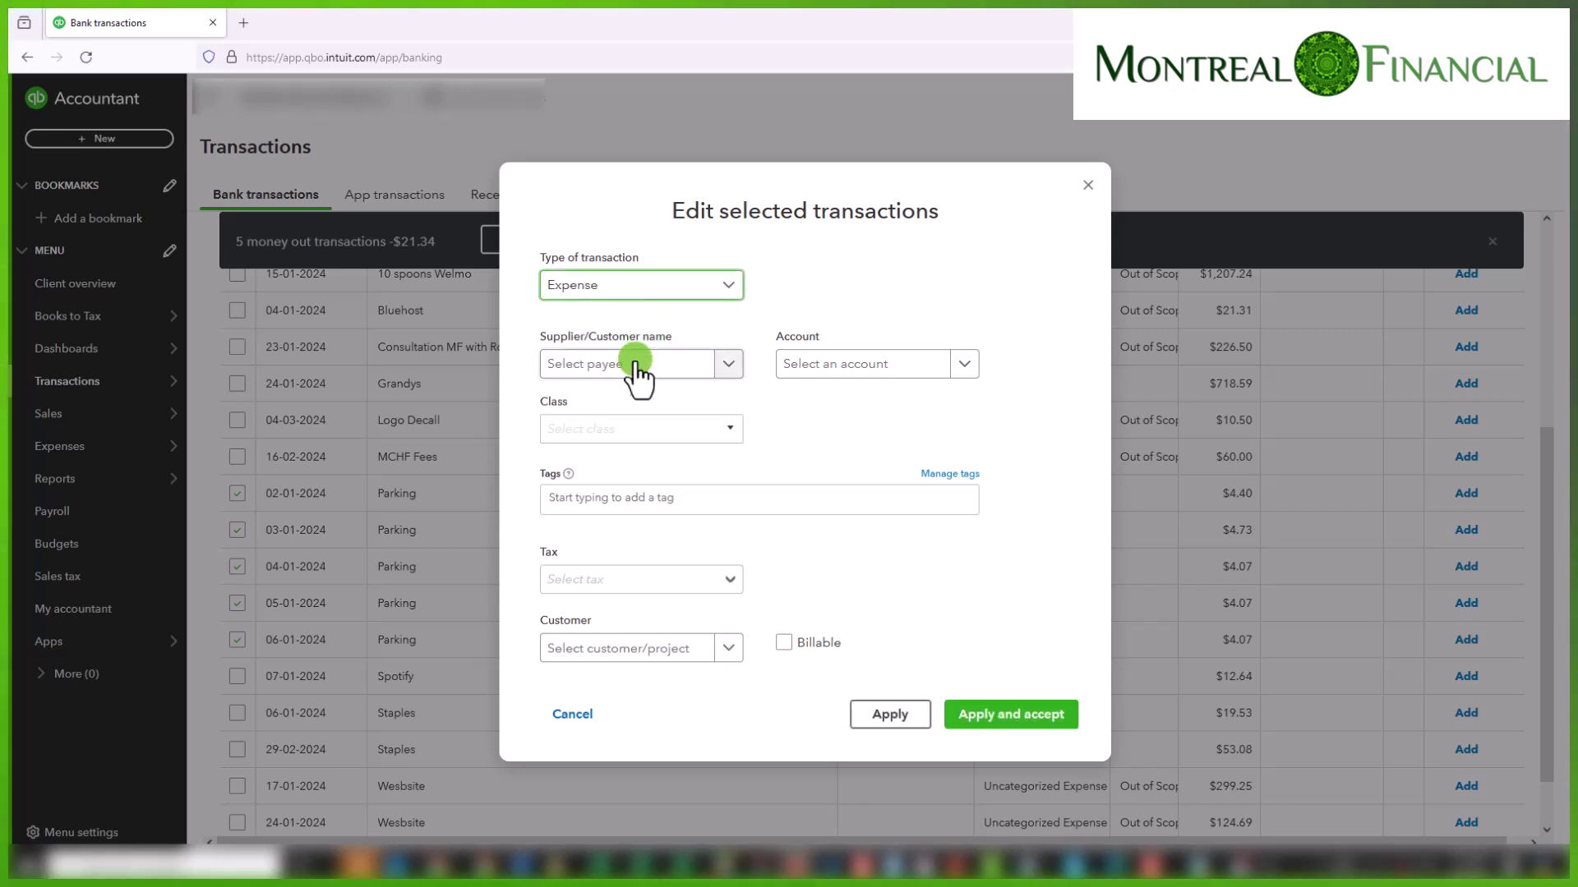
left_click(631, 365)
left_click(631, 366)
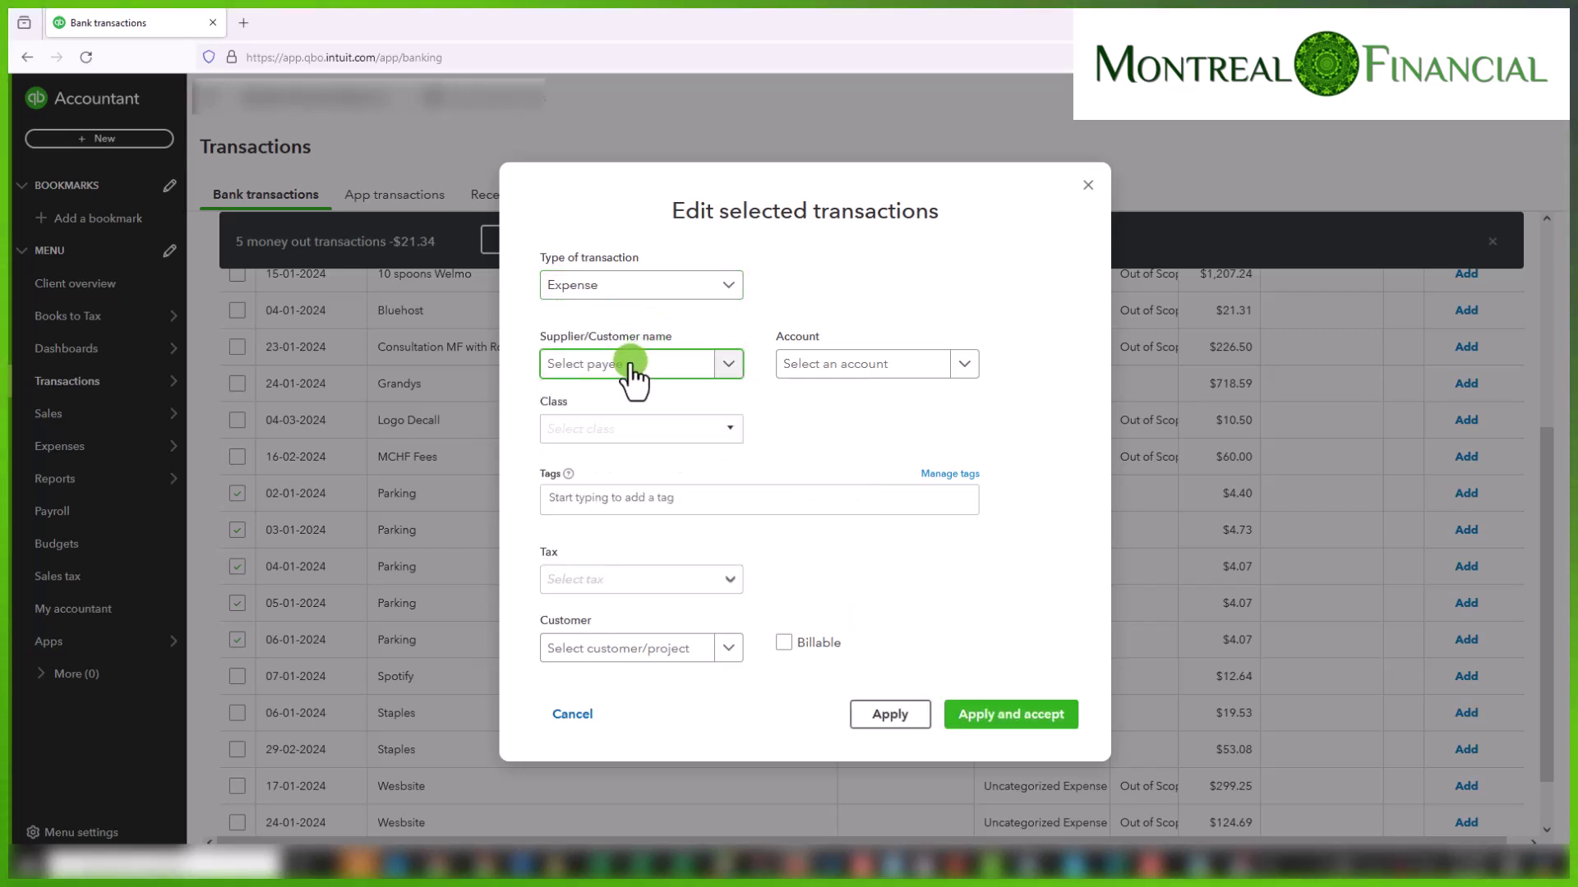
left_click(632, 366)
- Add 'City of Montreal' as a new supplier and use it as the payee
left_click(599, 399)
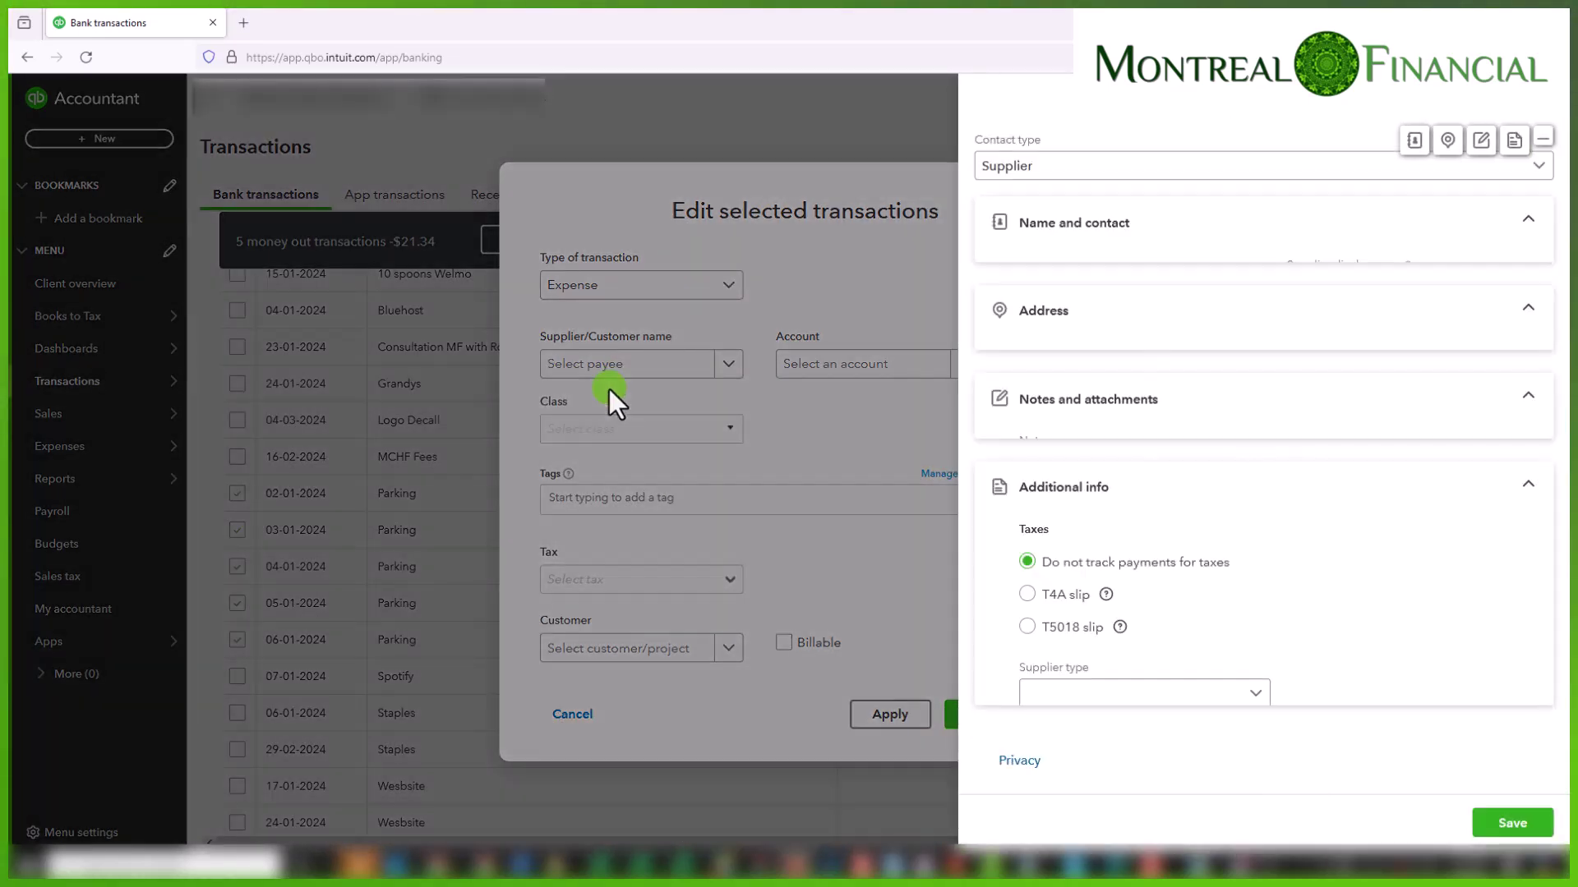
type("Cit")
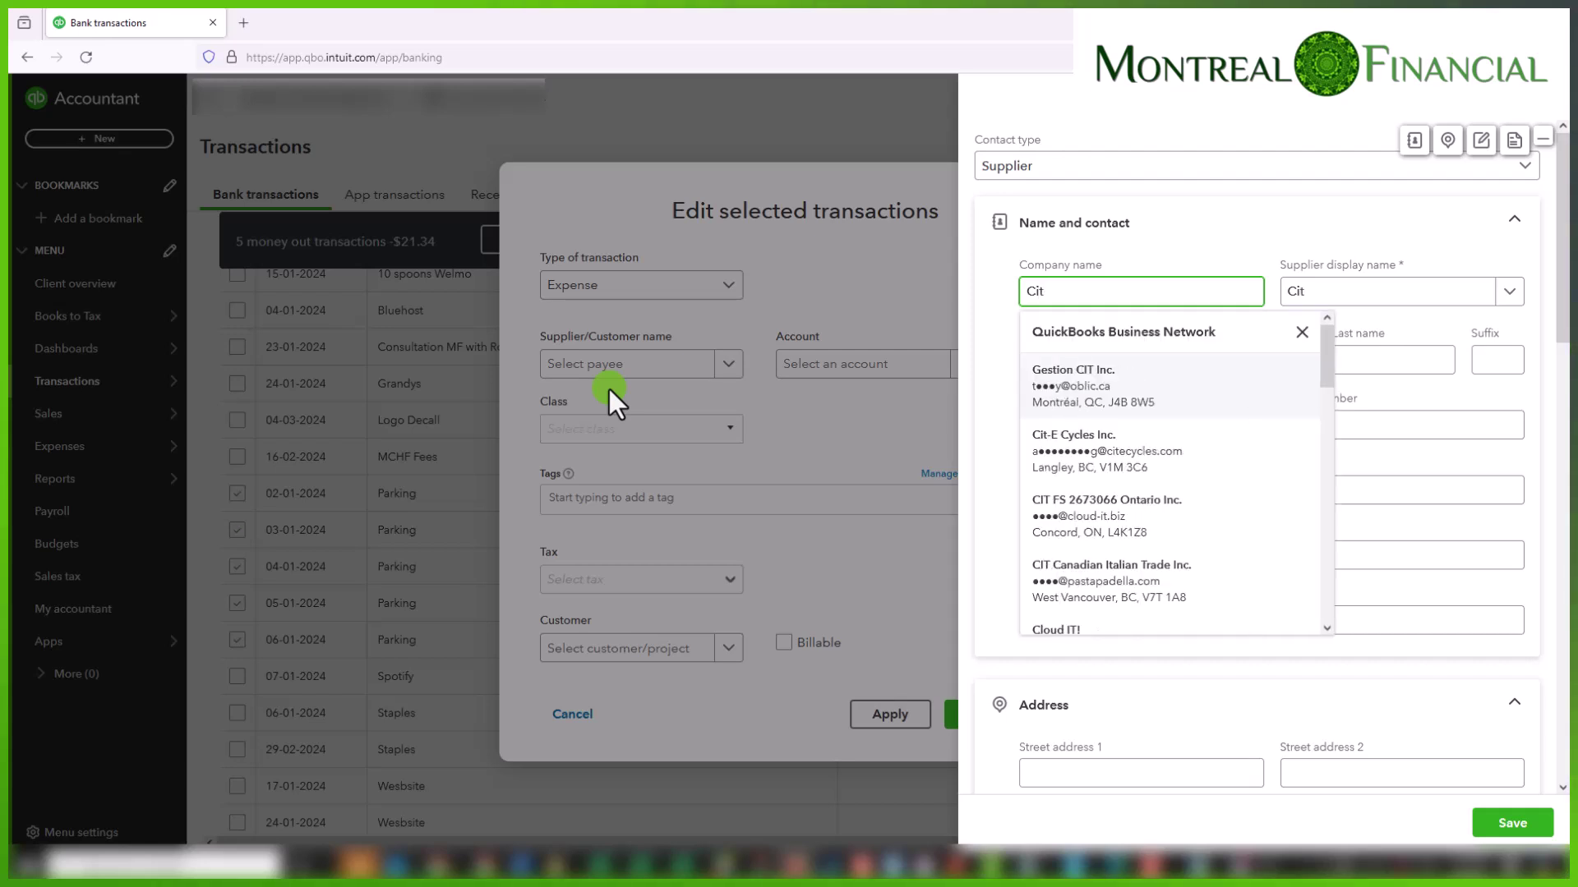
type("y of Montreal")
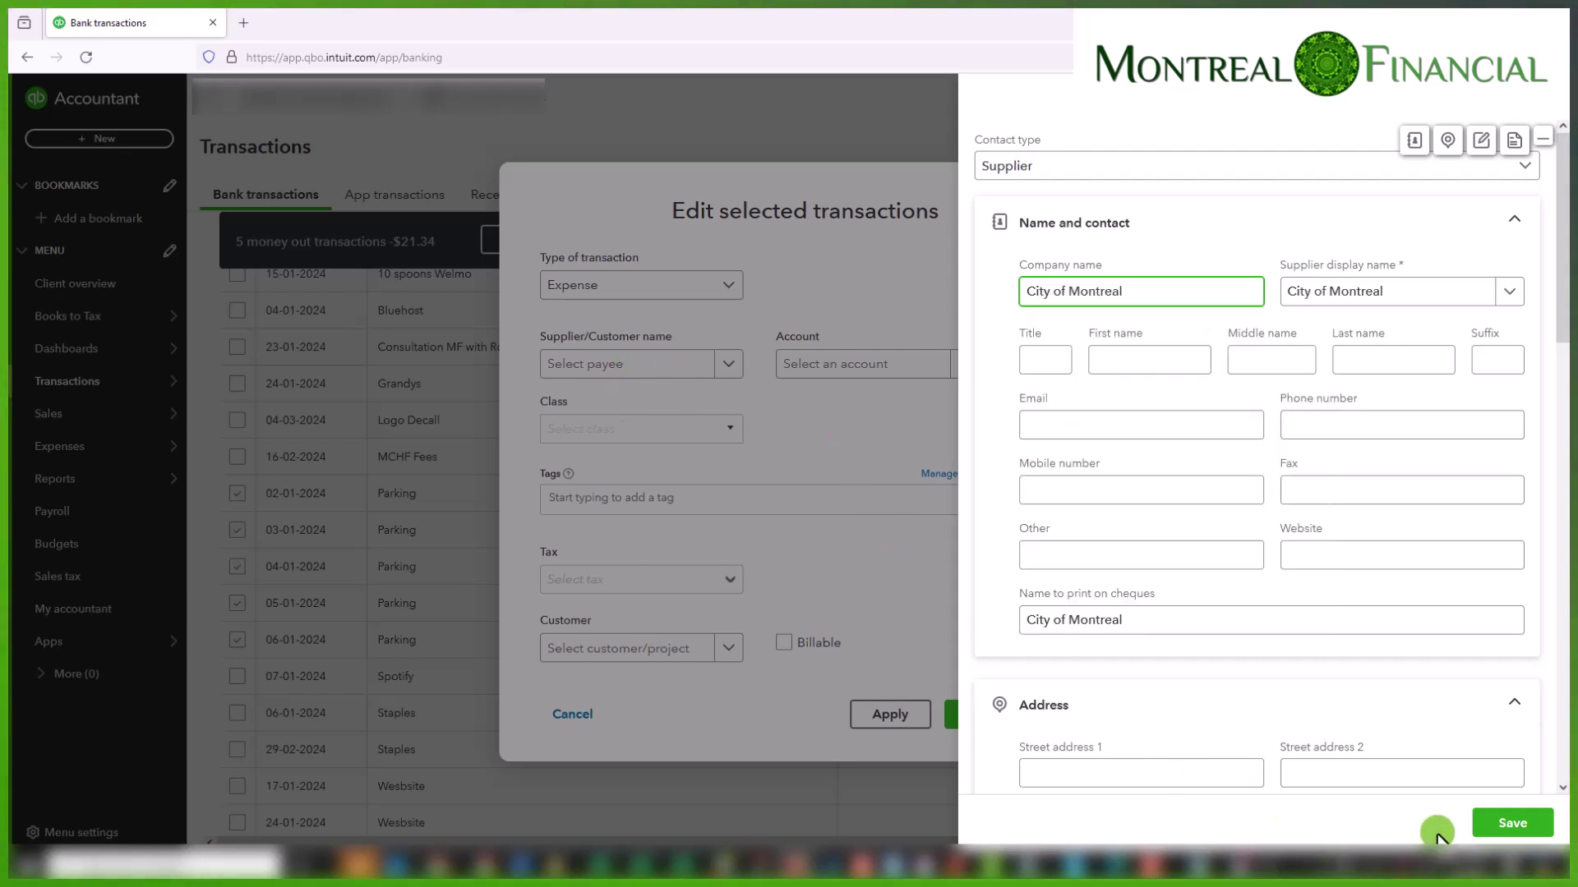
left_click(1510, 824)
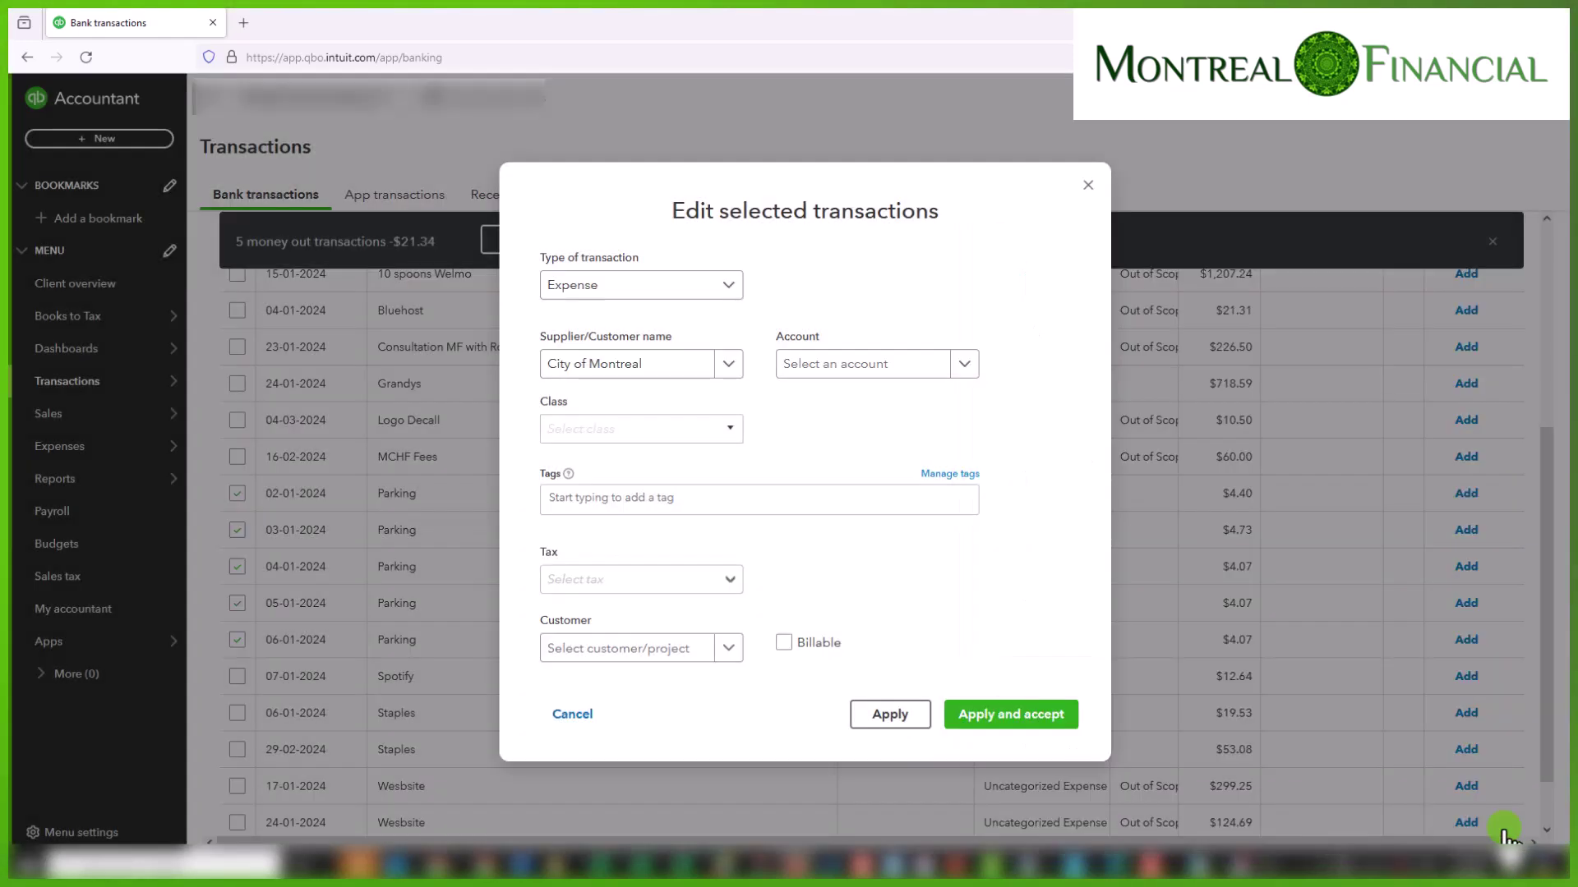
- Assign the Parking expense account to the batch of five charges
left_click(902, 365)
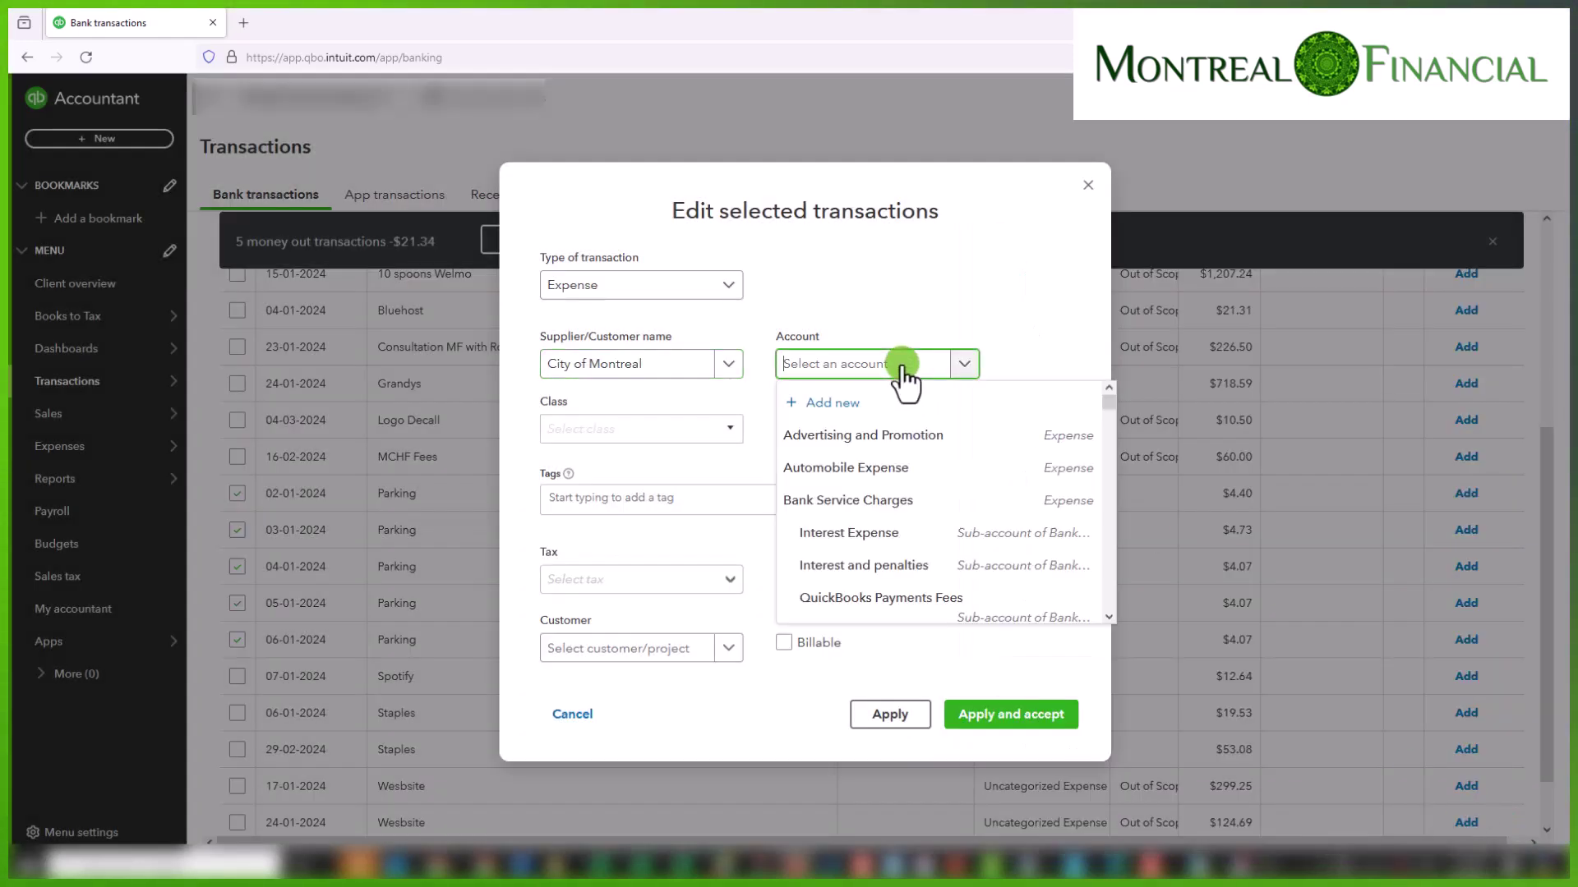
type("Pa")
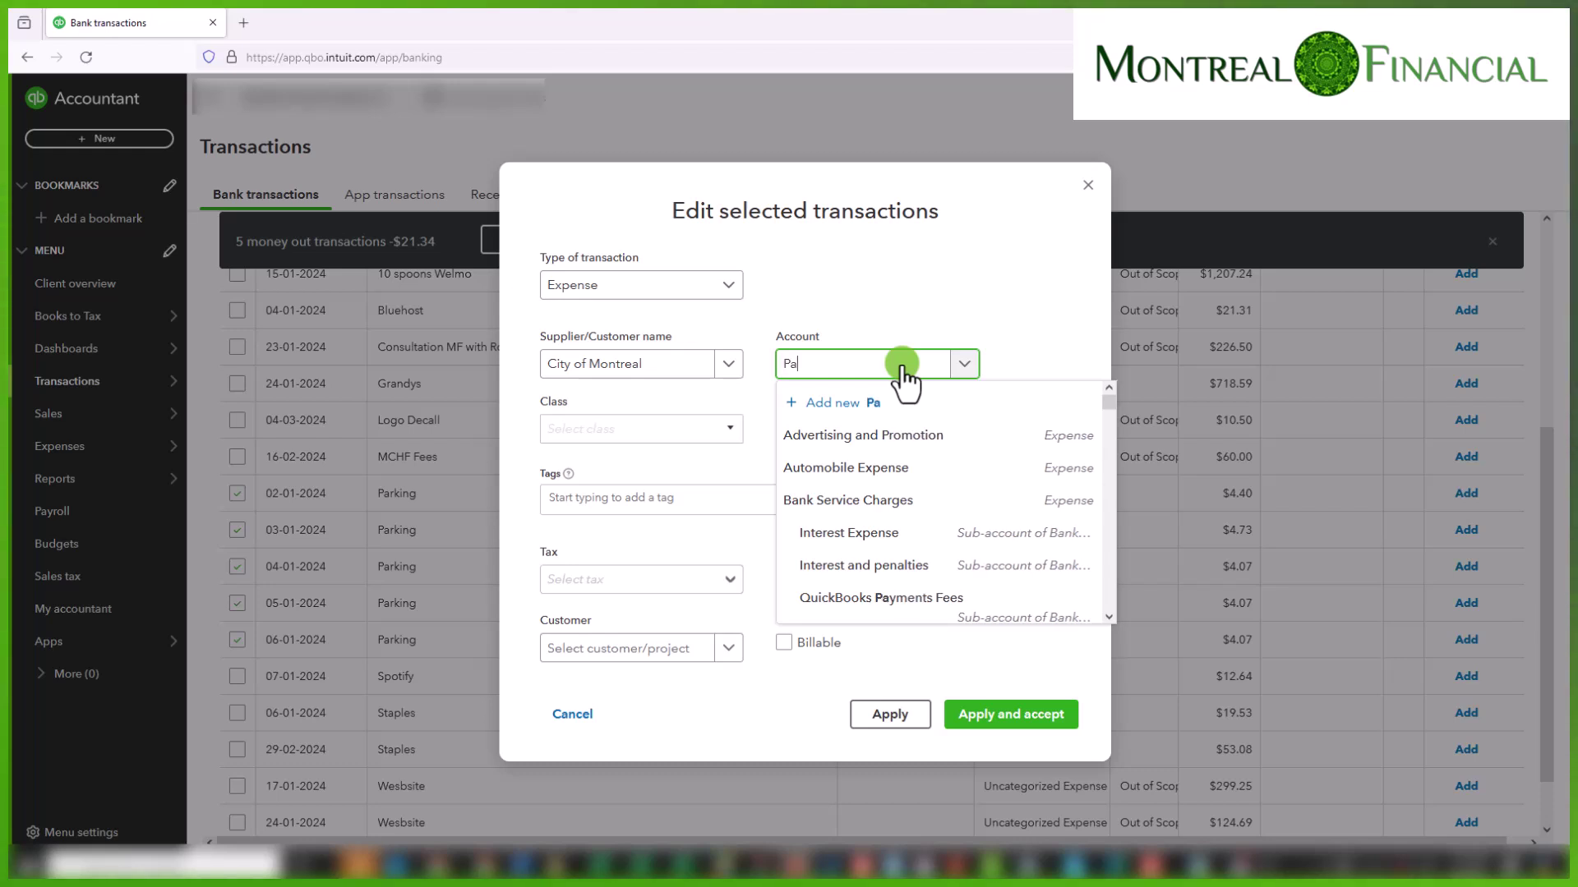
type("rking")
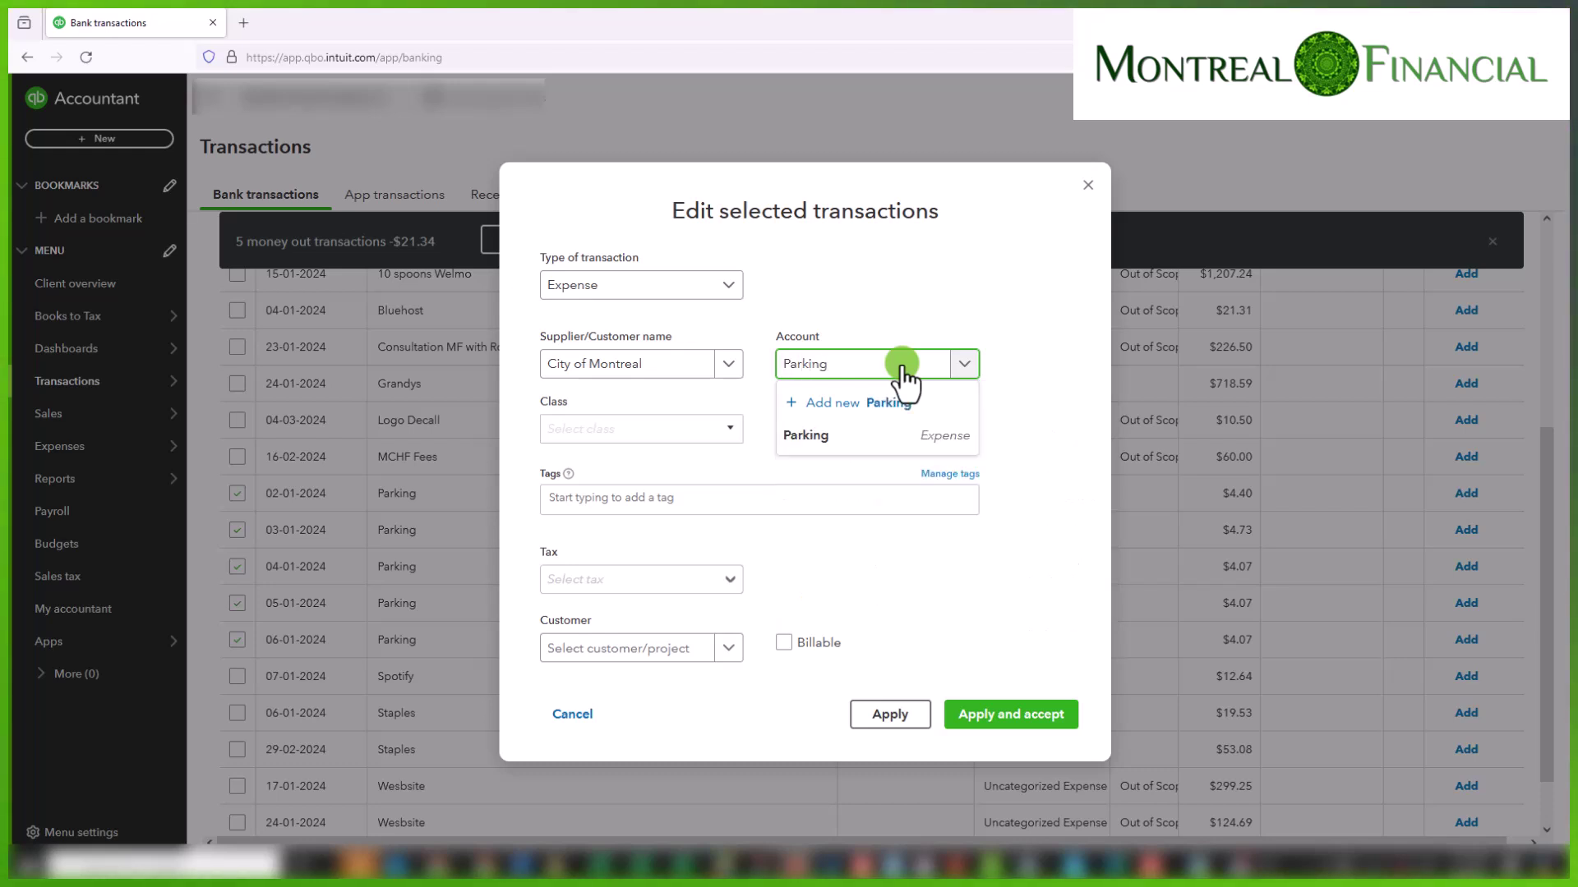
left_click(802, 436)
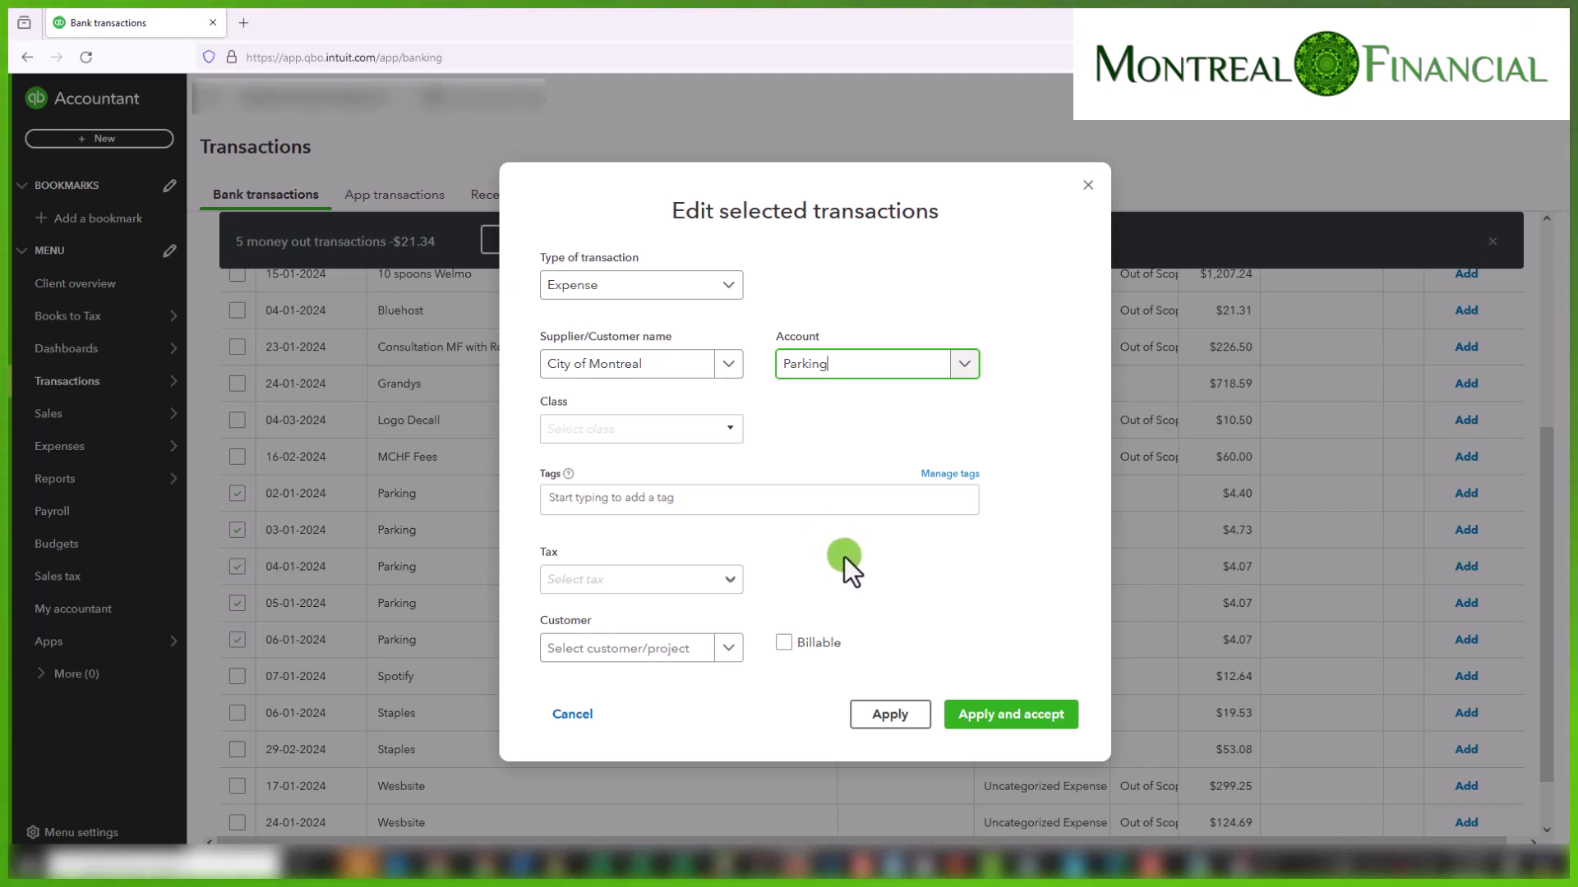
- Set the tax to GST/QST QC - 9.975 (14.975%), leaving the customer empty
left_click(731, 580)
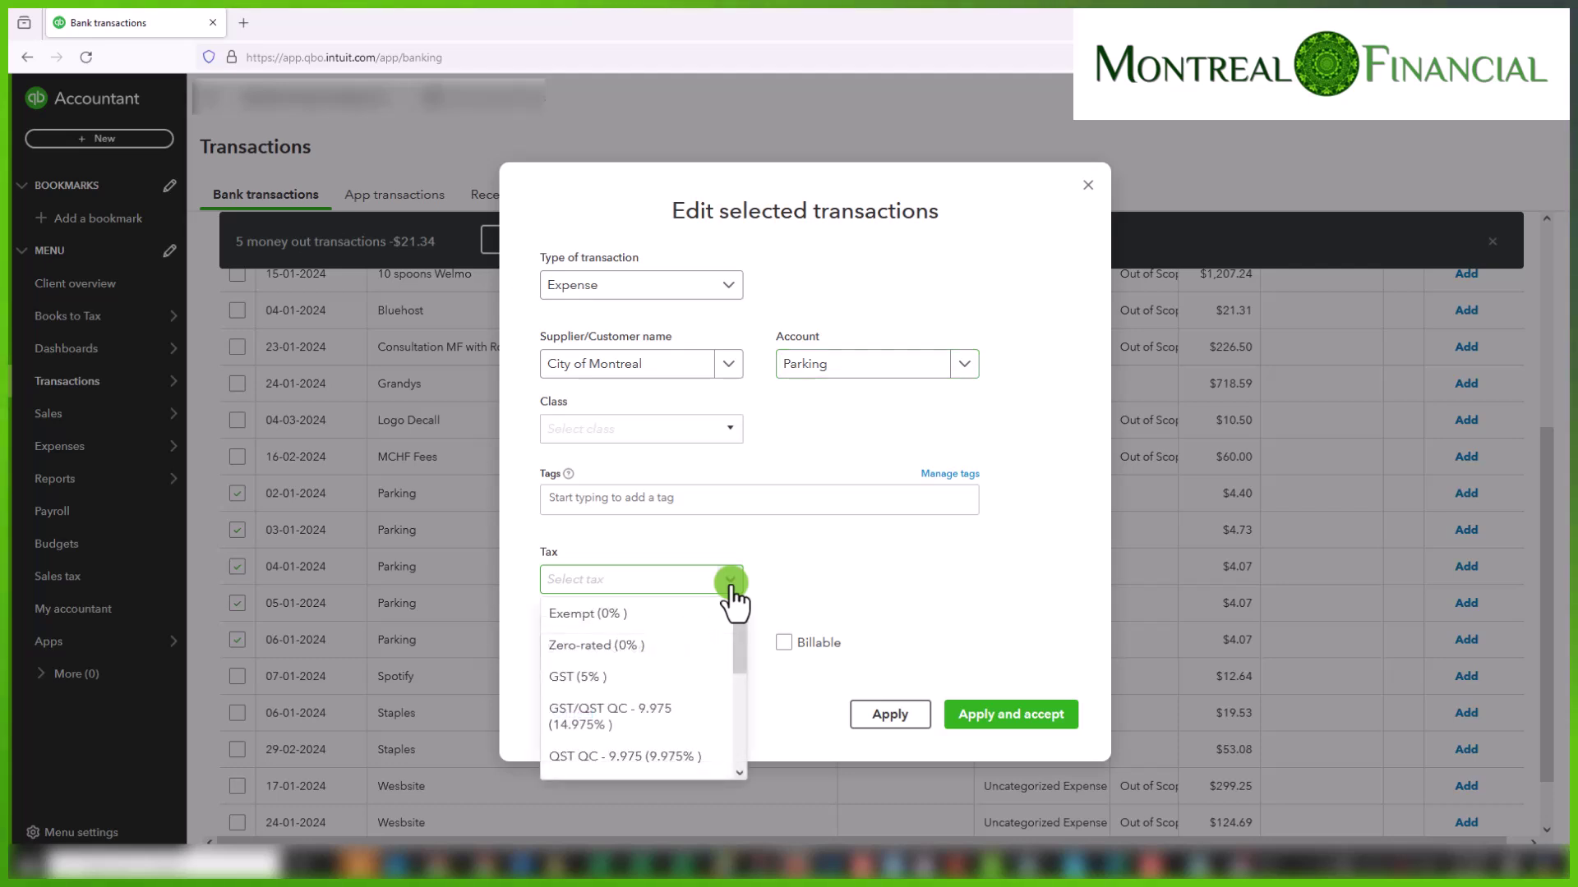
left_click(666, 723)
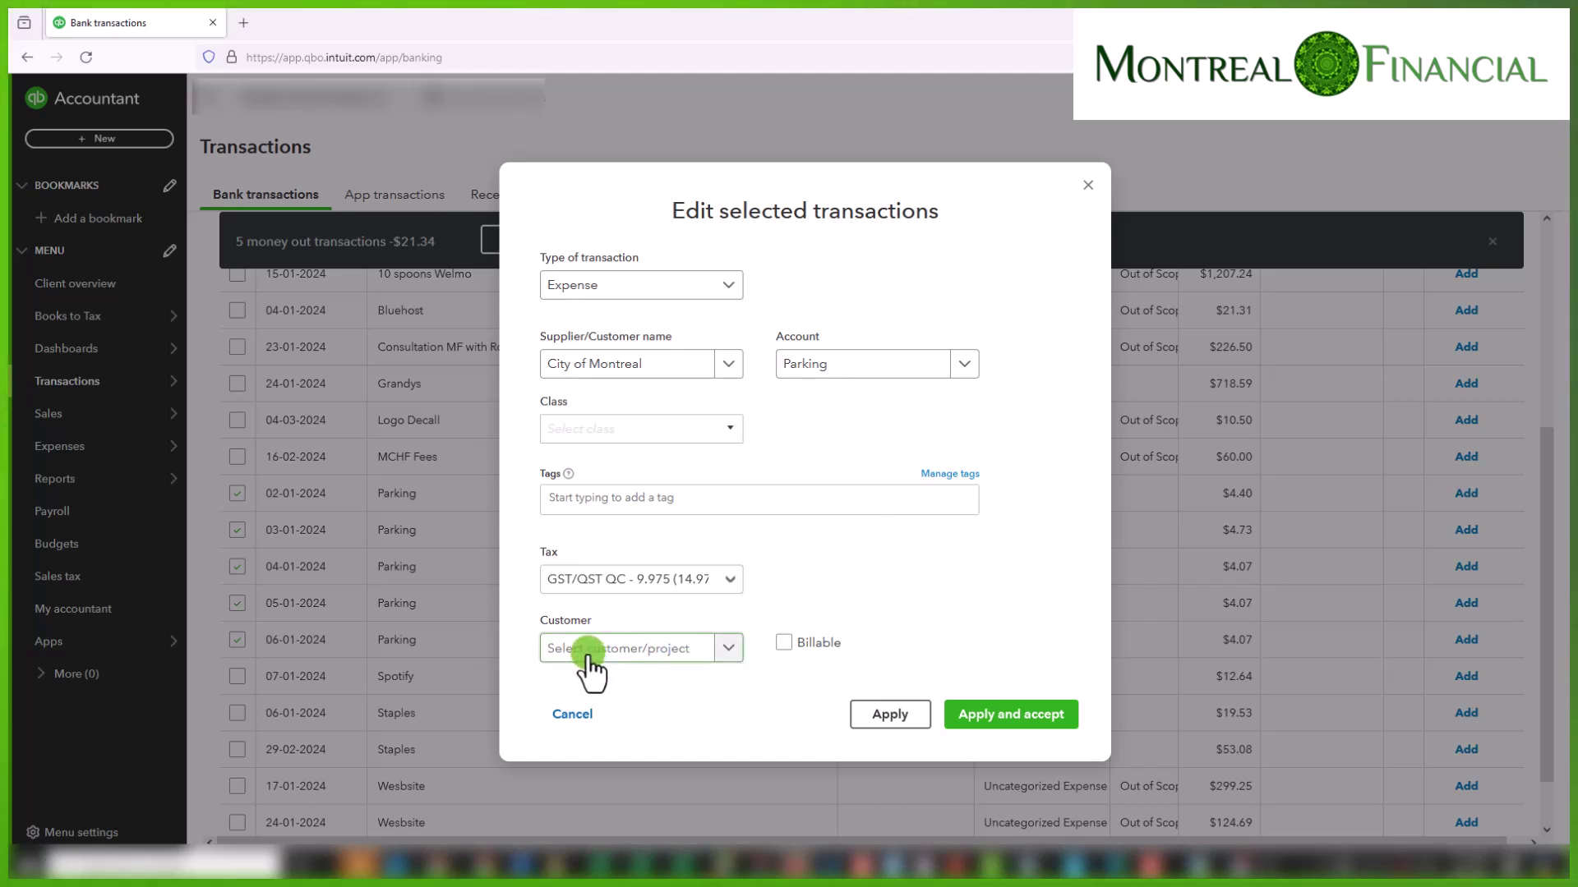
left_click(660, 661)
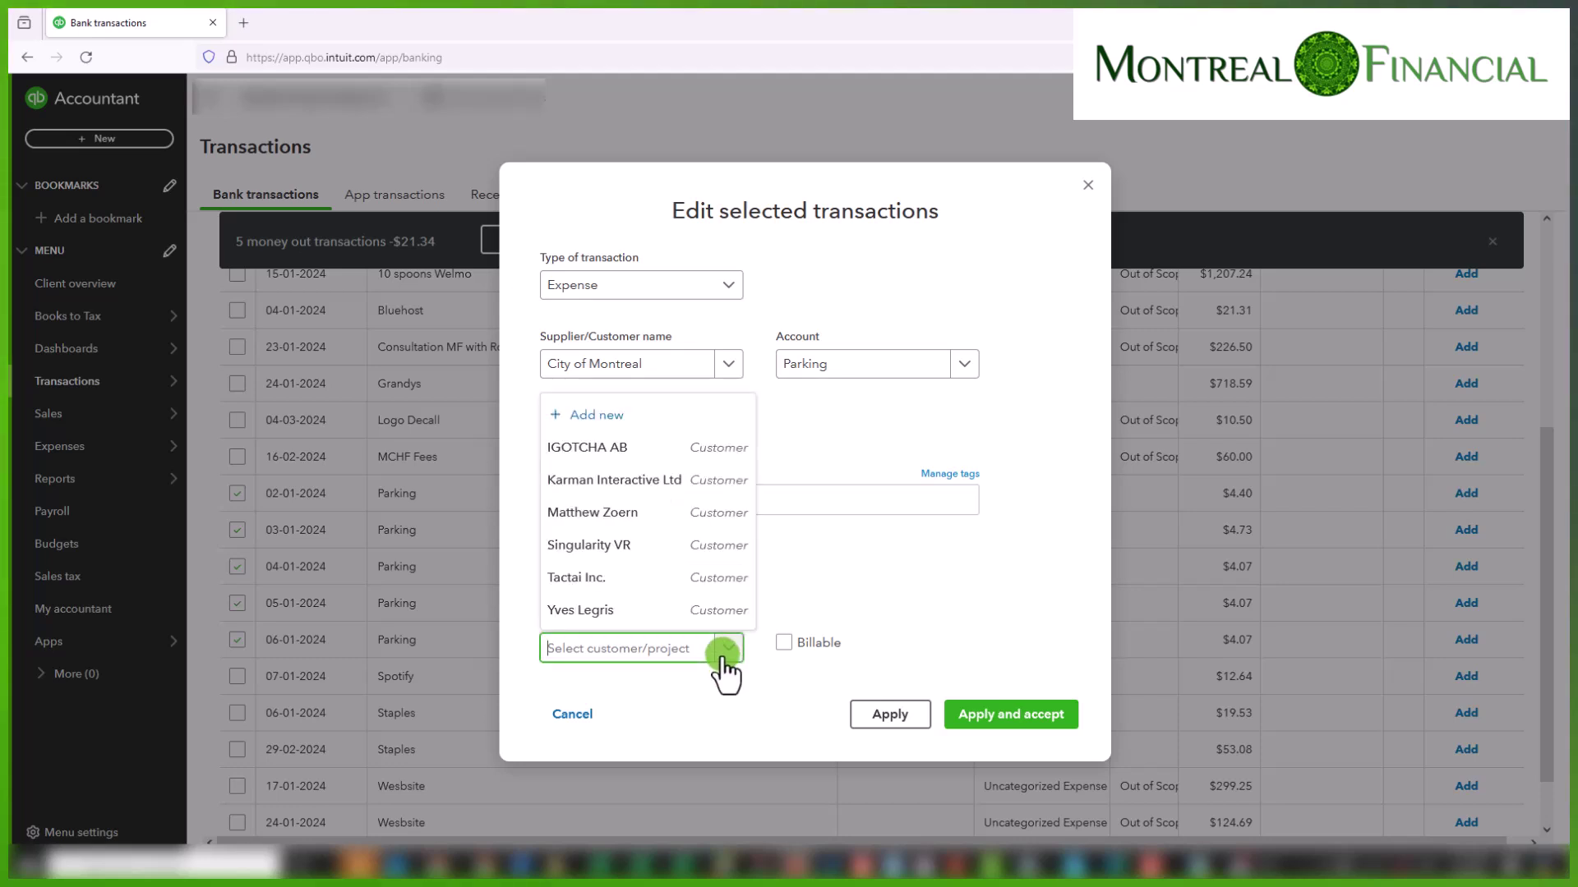
left_click(666, 660)
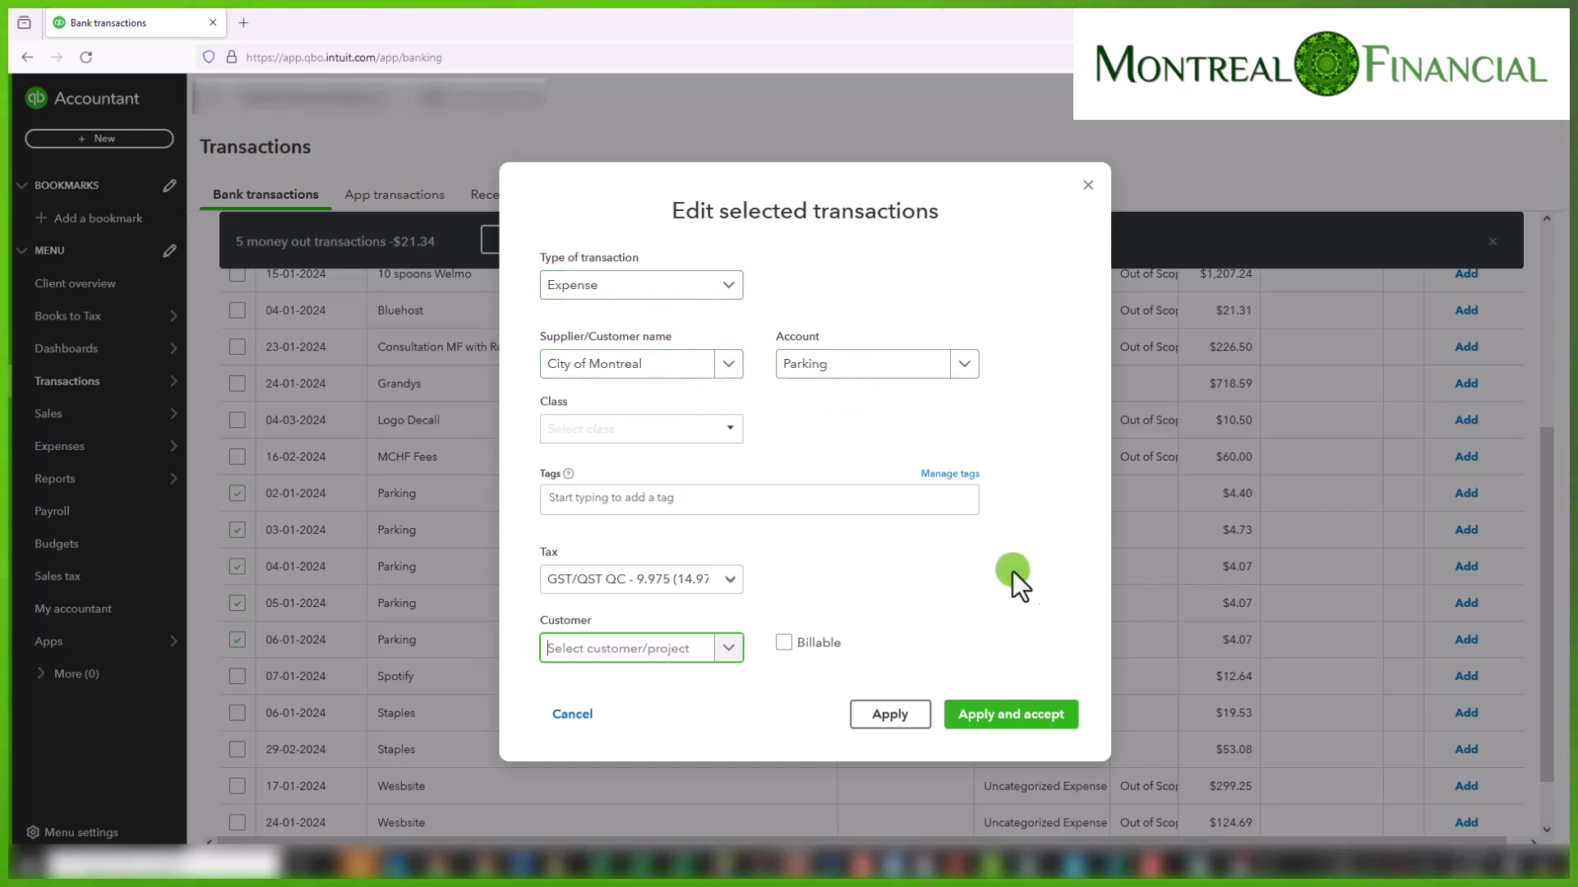
- Apply and accept the batch edit for all five Parking charges
left_click(996, 715)
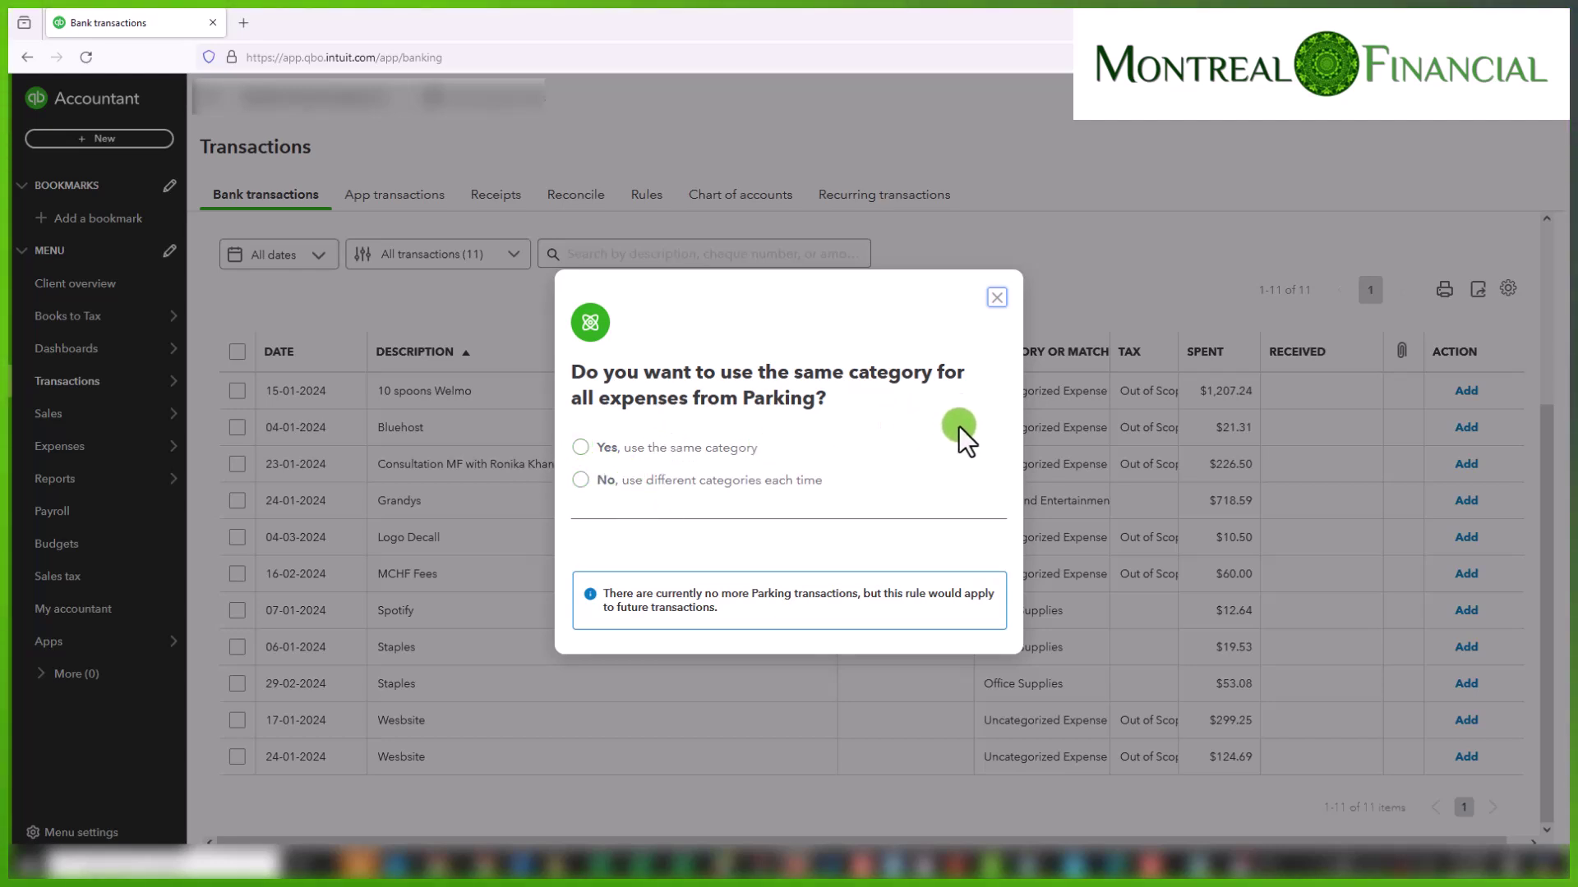
- Dismiss the same-category rule prompt without answering, leaving 11 transactions to review
left_click(999, 301)
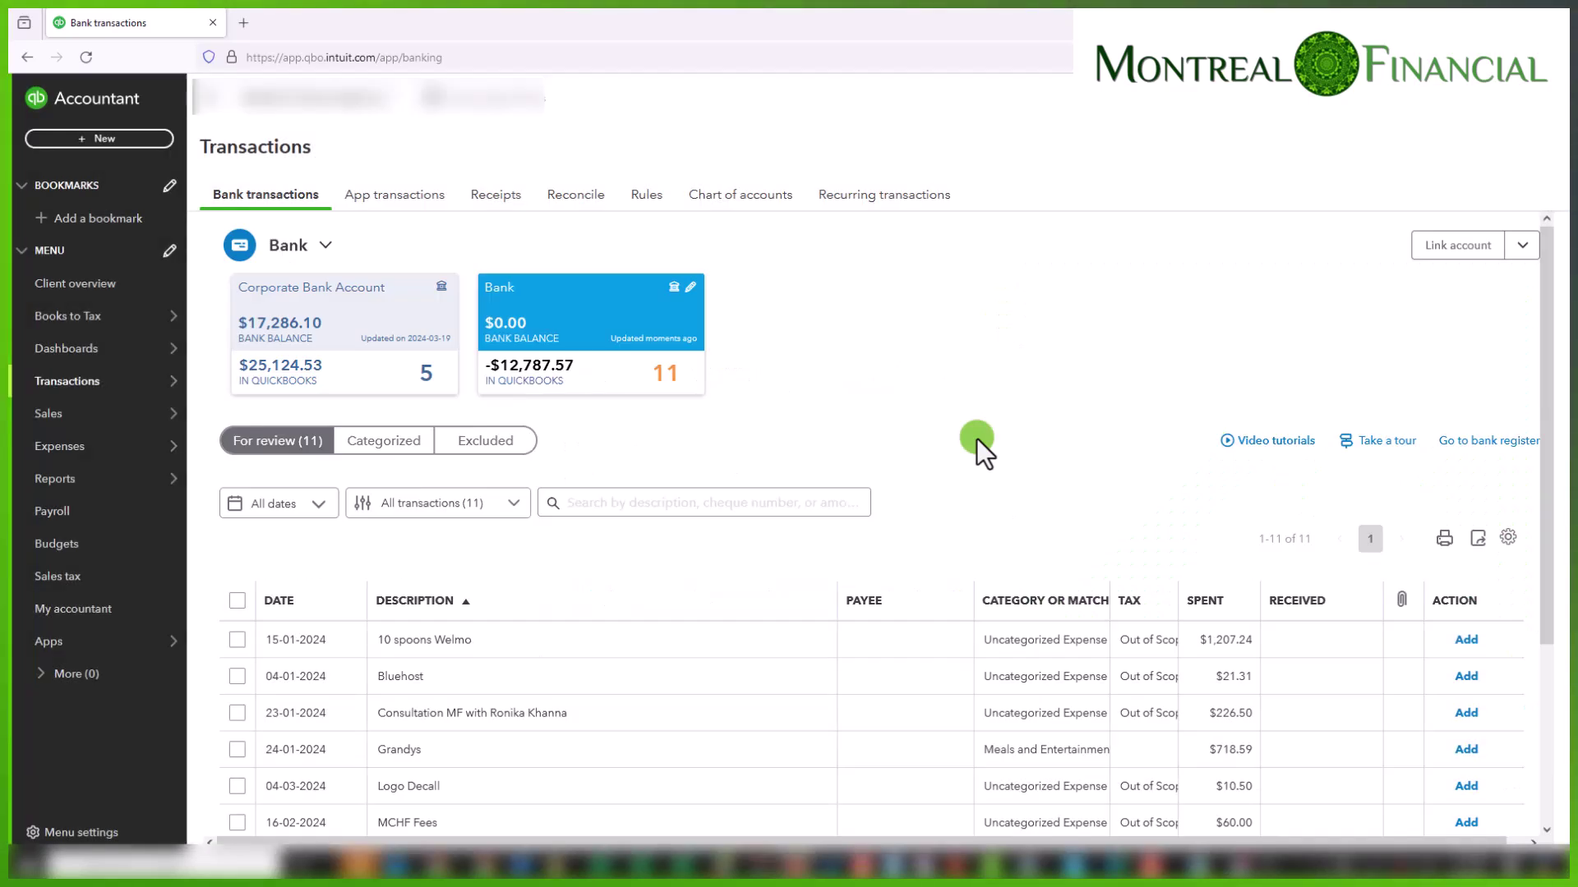